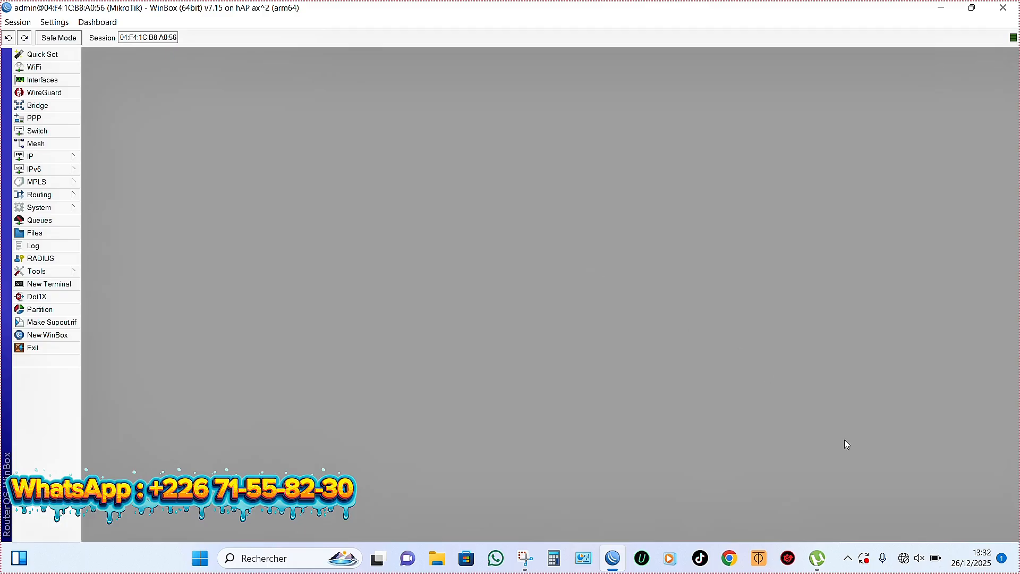
# Step: From the Wi-Fi list, open the ABDOUL MAGUIDE WIFI ZONE sign-in page in the browser
pyautogui.click(905, 560)
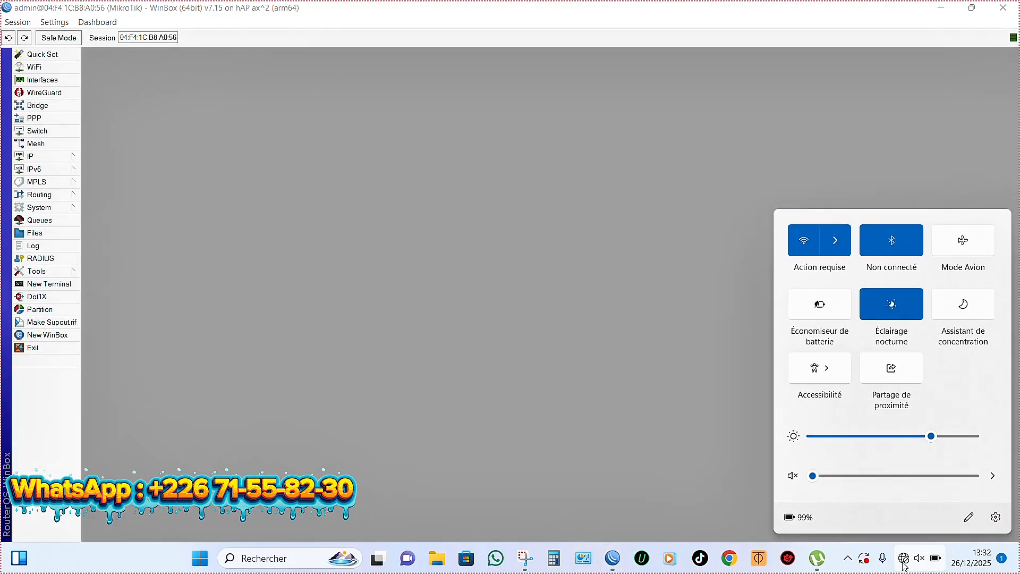
pyautogui.click(835, 246)
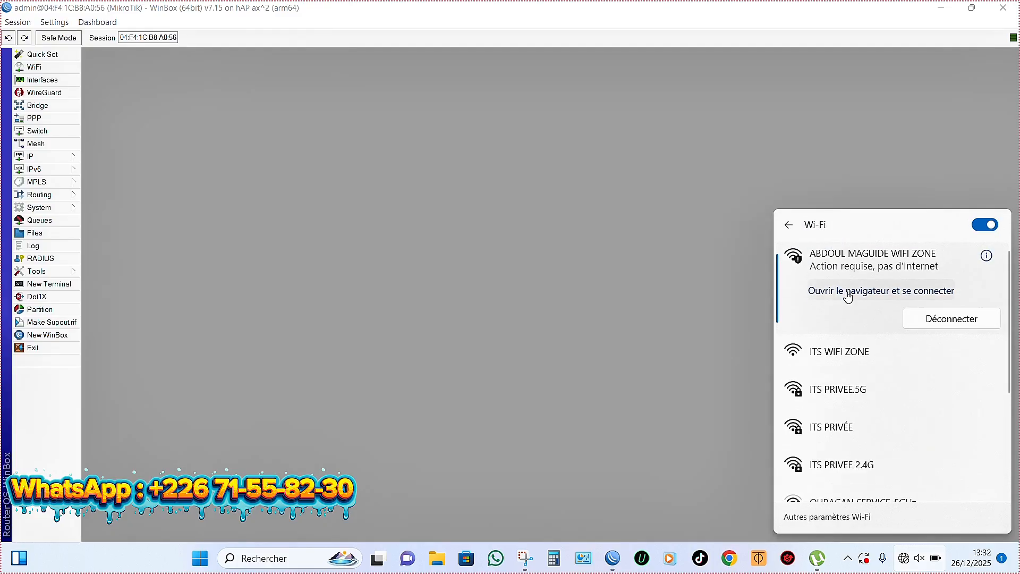
pyautogui.click(848, 291)
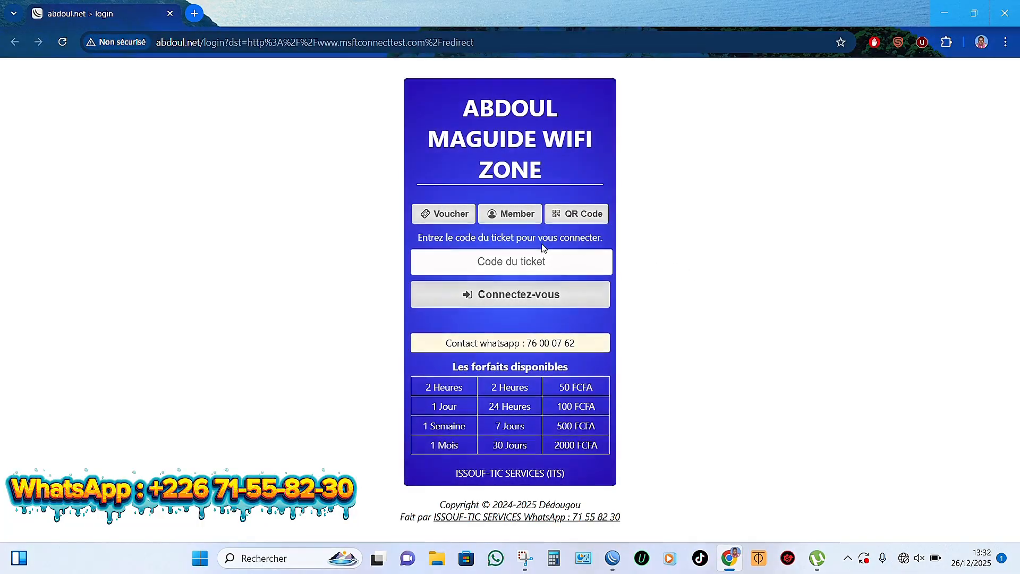
# Step: Log in on the hotspot's Member tab with the member username and password
pyautogui.click(502, 222)
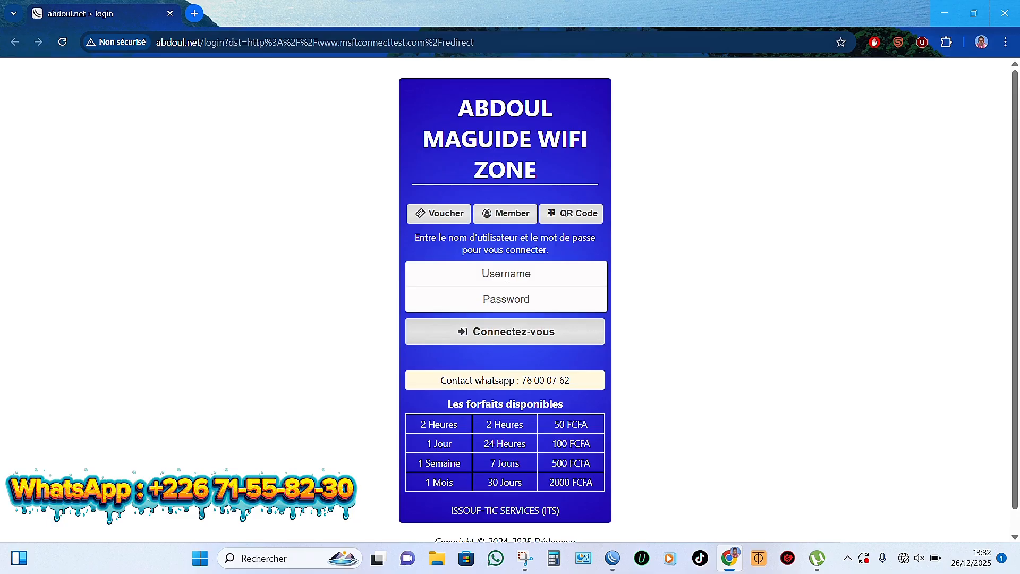
pyautogui.click(507, 277)
pyautogui.write('admin')
pyautogui.click(505, 302)
pyautogui.write('admin')
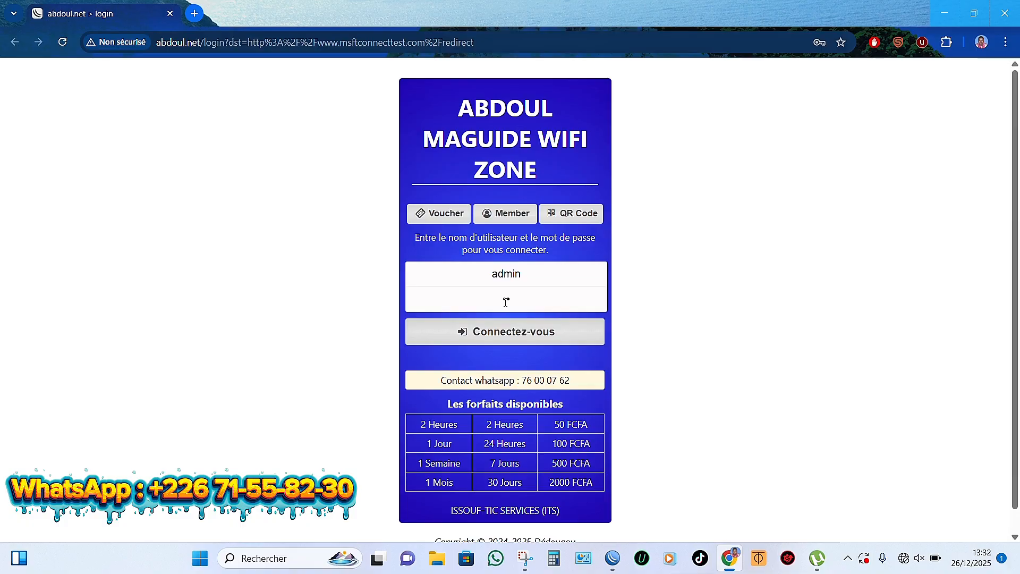
pyautogui.write('12345')
pyautogui.press('Return')
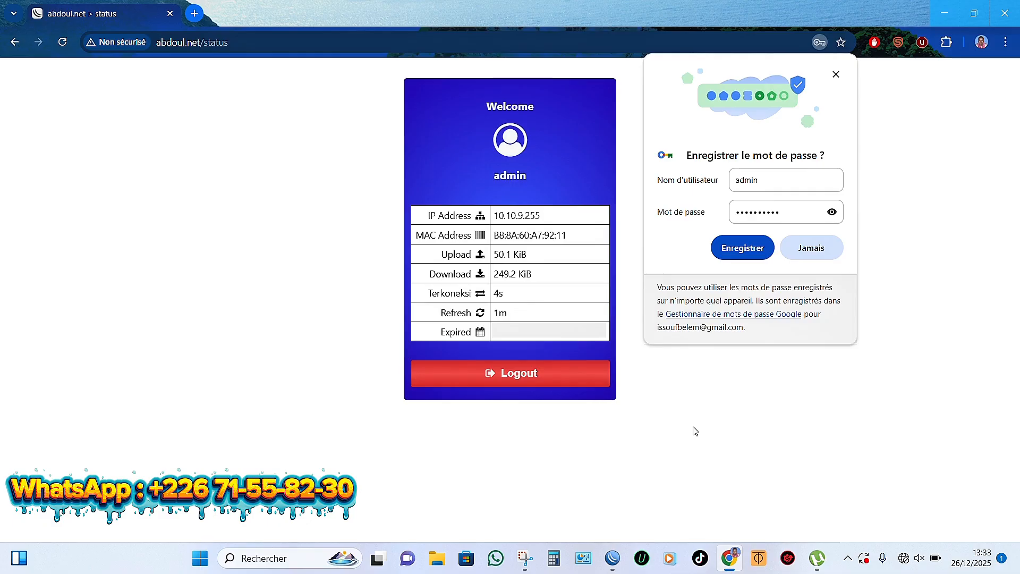
pyautogui.click(523, 560)
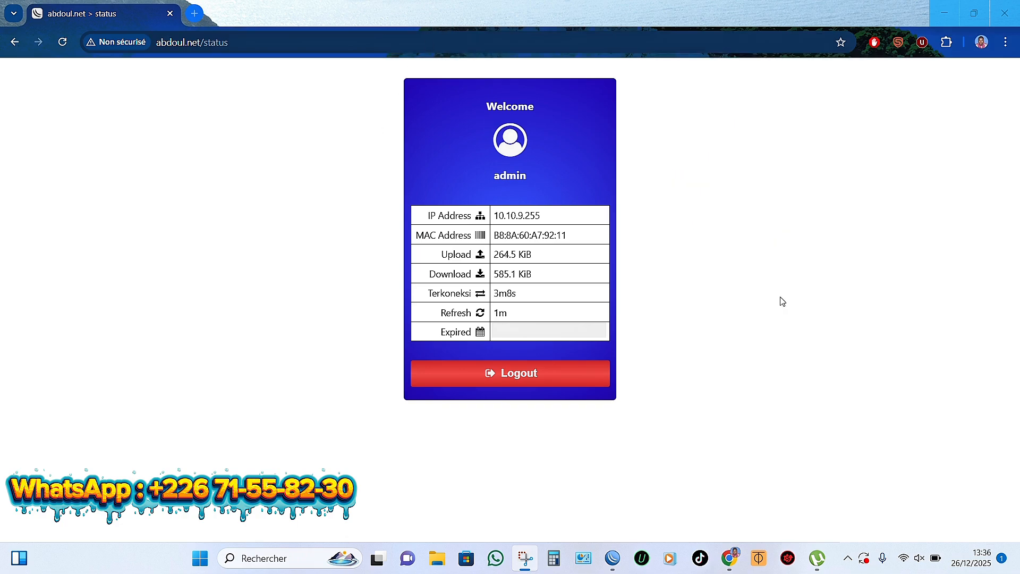
# Step: Copy the SSID 'ABDOUL MAGUIDE WIFI ZONE' from the Wi-Fi properties, then minimize Settings
pyautogui.click(903, 559)
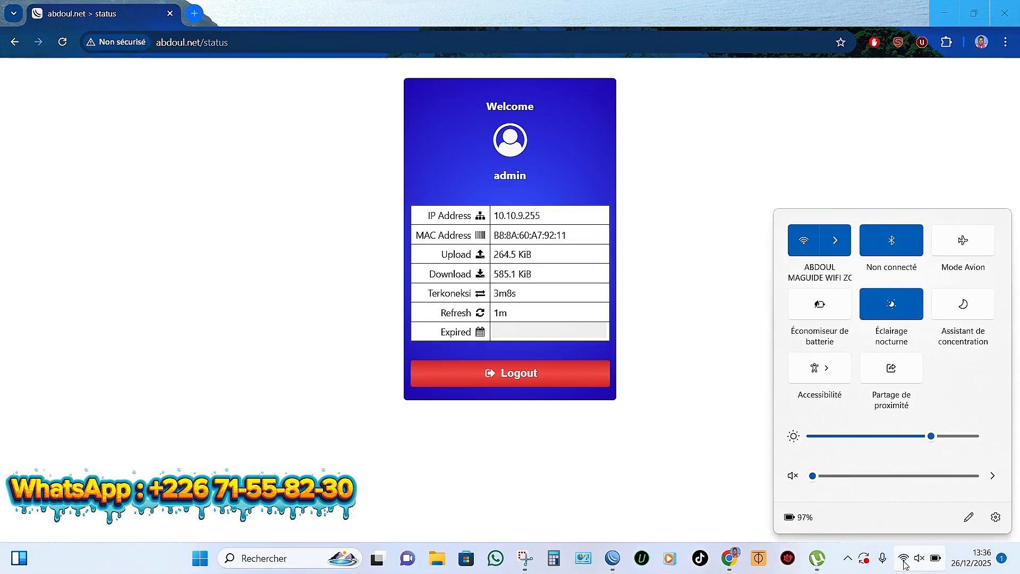
pyautogui.click(837, 252)
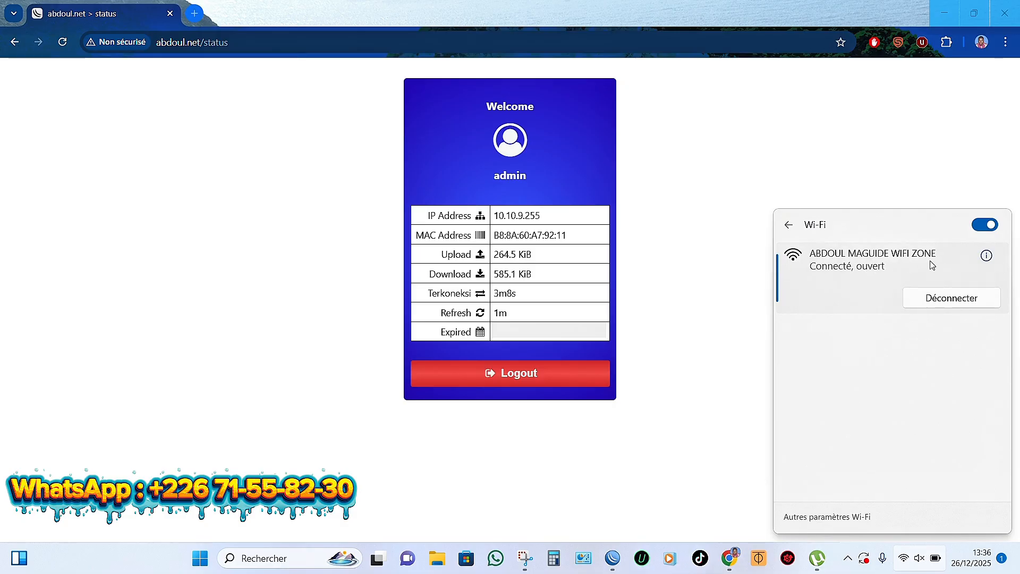
pyautogui.click(986, 257)
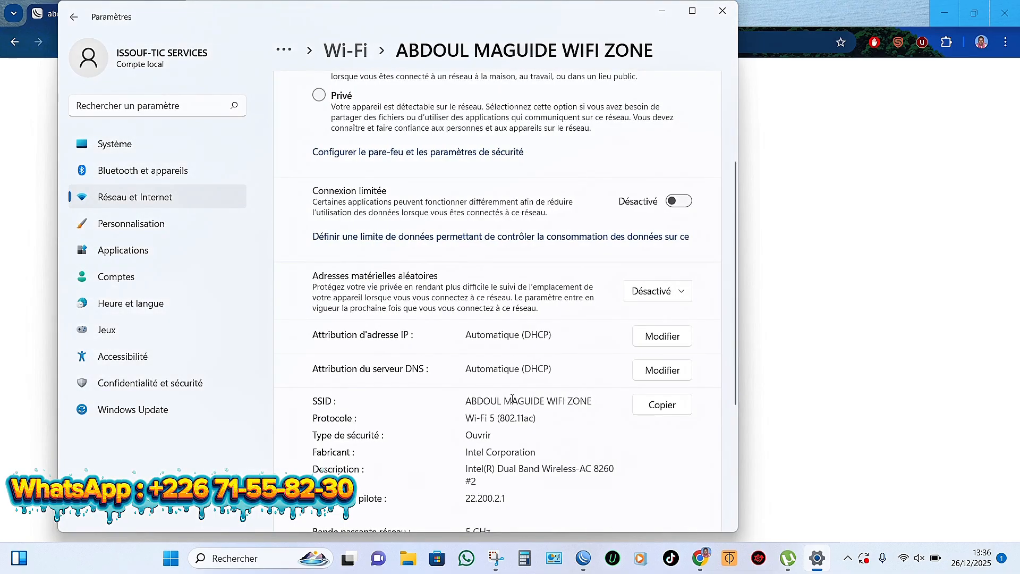
pyautogui.moveTo(592, 400); pyautogui.dragTo(461, 396)
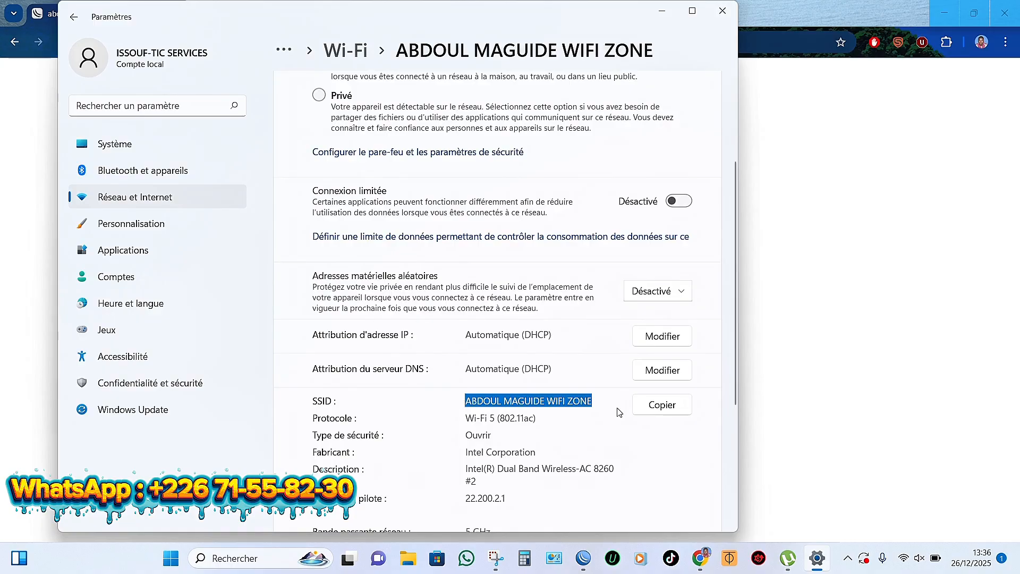
pyautogui.rightClick(567, 401)
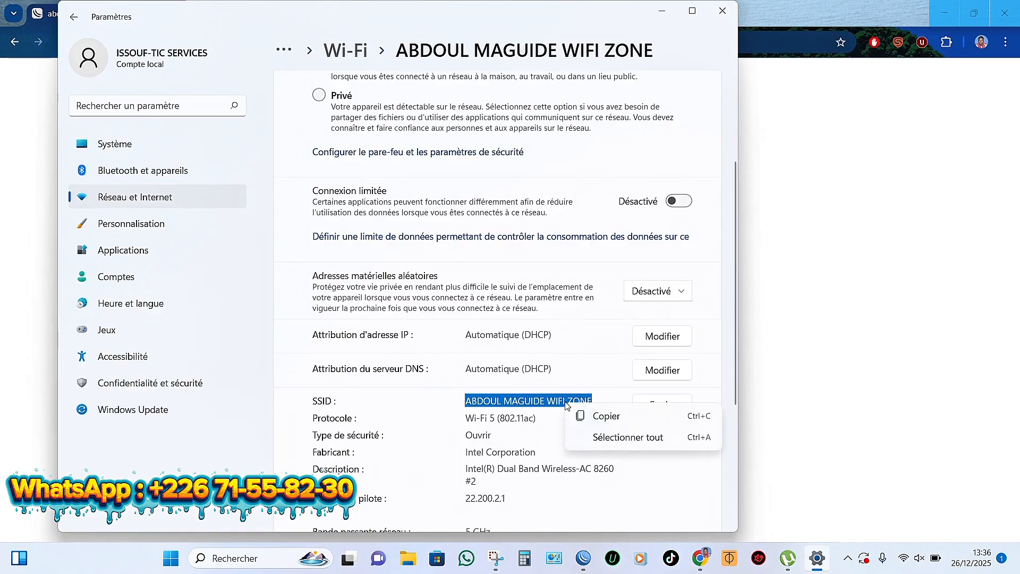
pyautogui.click(592, 417)
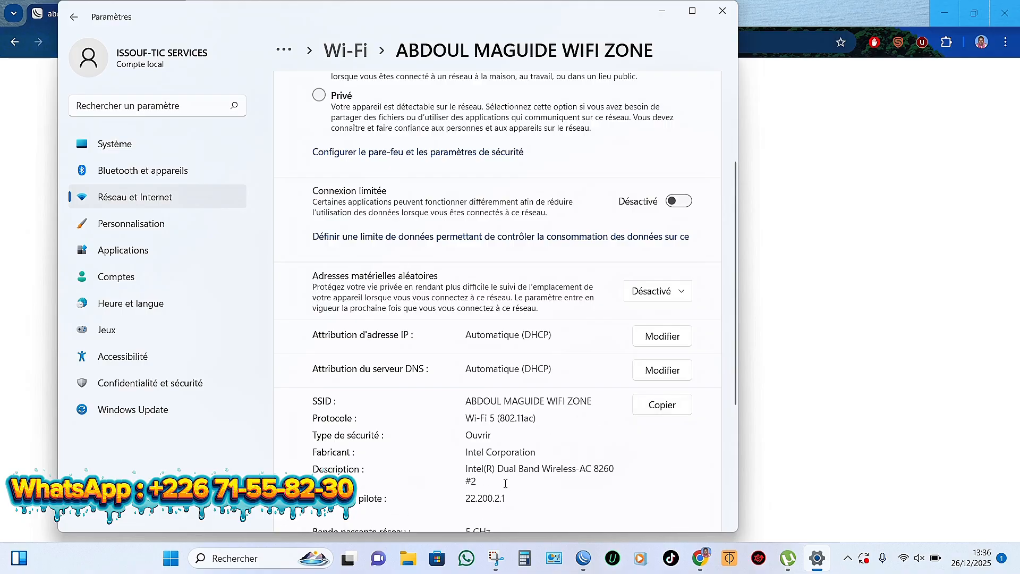
pyautogui.scroll(-4, 467, 505)
pyautogui.scroll(3, 505, 483)
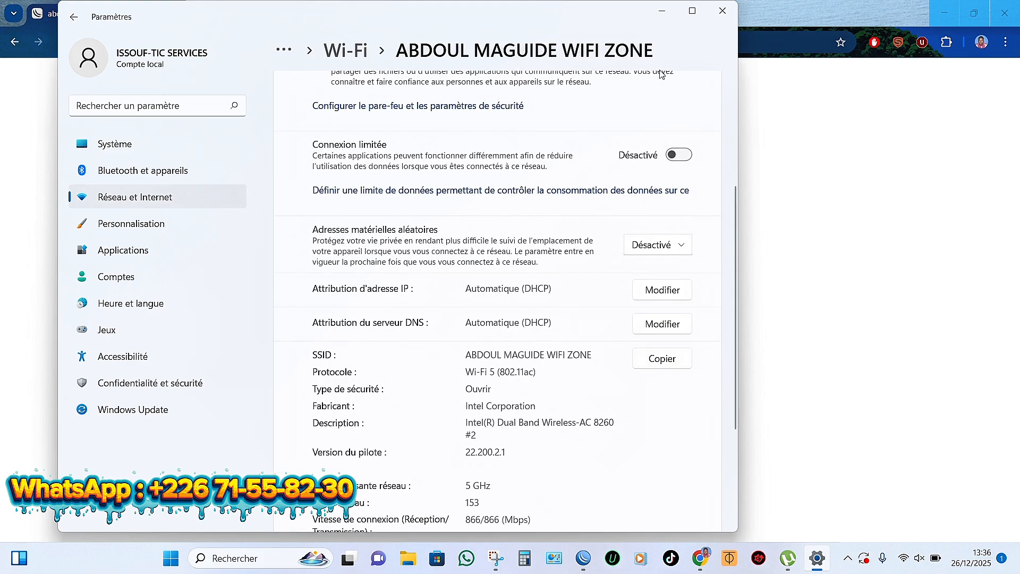
pyautogui.click(661, 10)
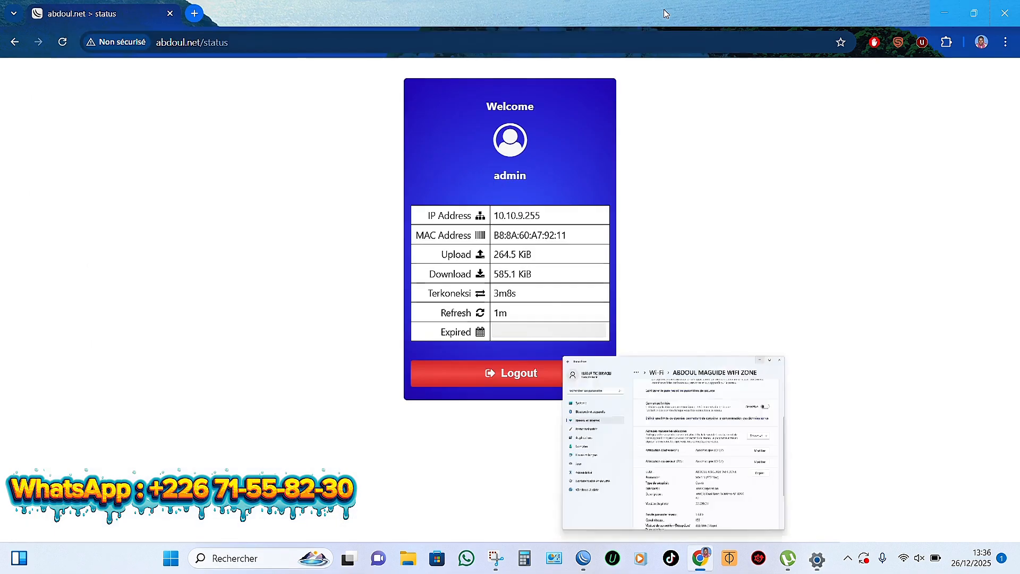
# Step: Load mikroot.com in a new Chrome tab
pyautogui.click(195, 14)
pyautogui.click(215, 42)
pyautogui.write('M')
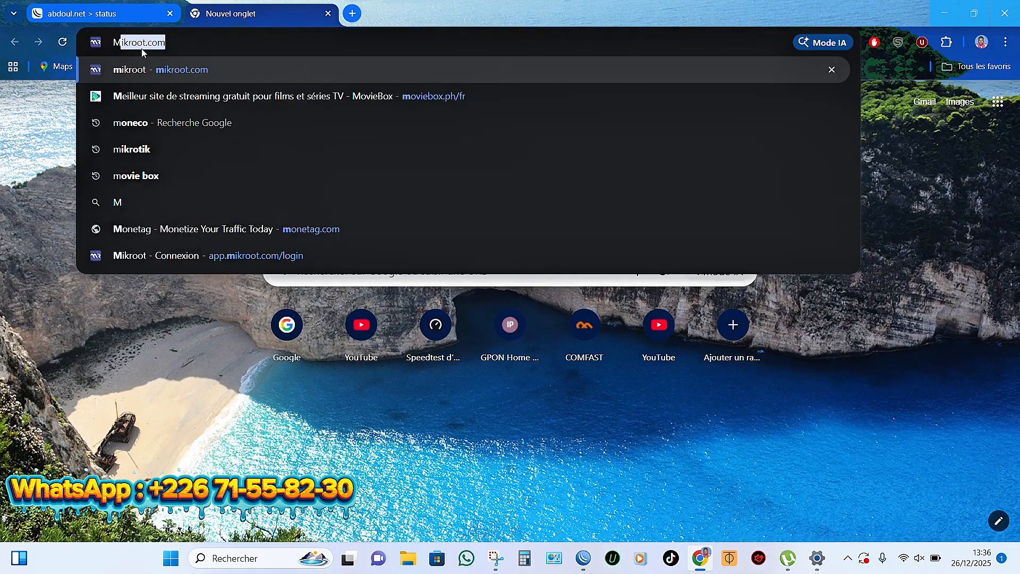
pyautogui.click(191, 44)
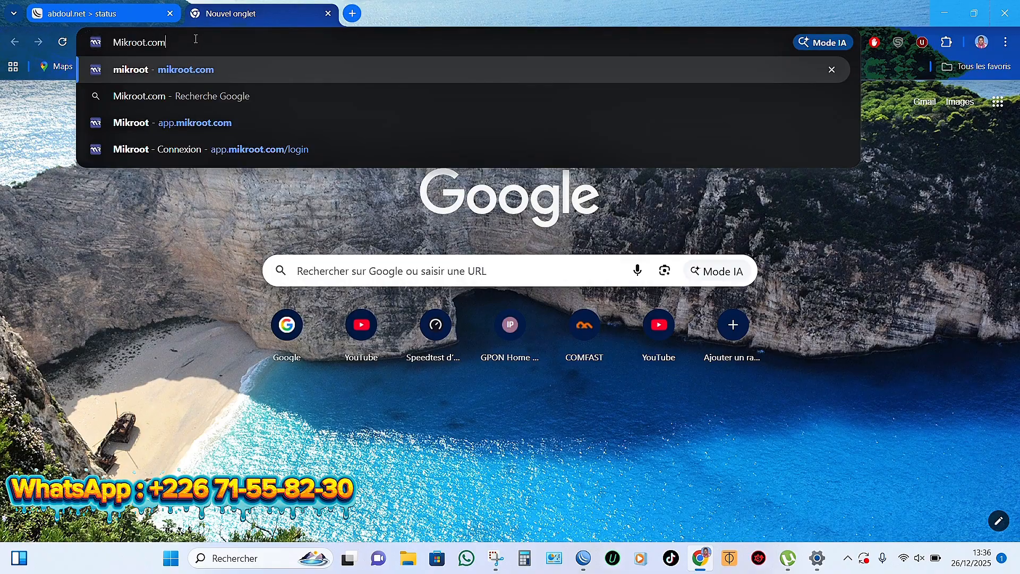
pyautogui.press('Return')
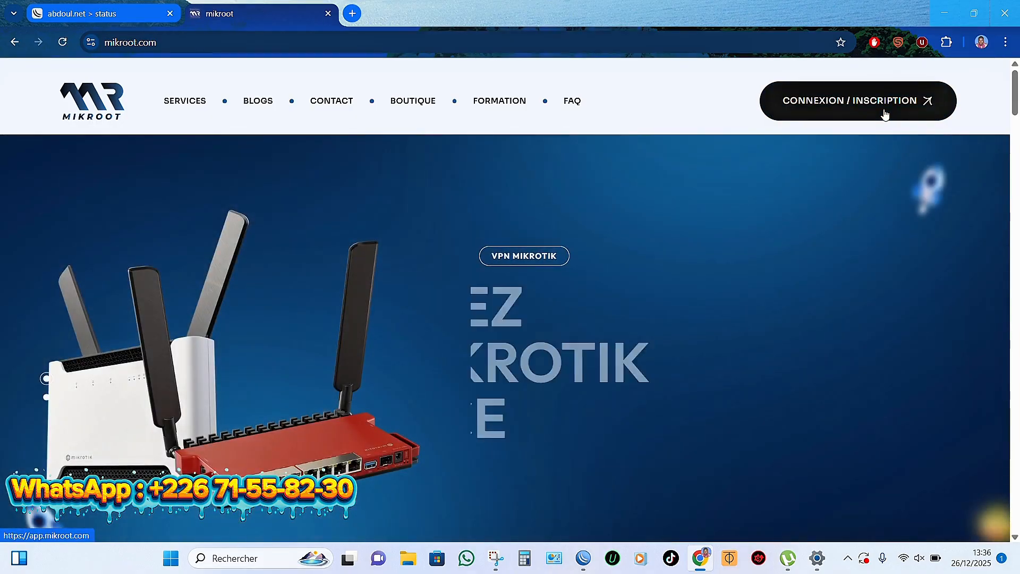
# Step: Sign in to Mikroot with the autofilled credentials and dismiss Chrome's password warning
pyautogui.click(874, 112)
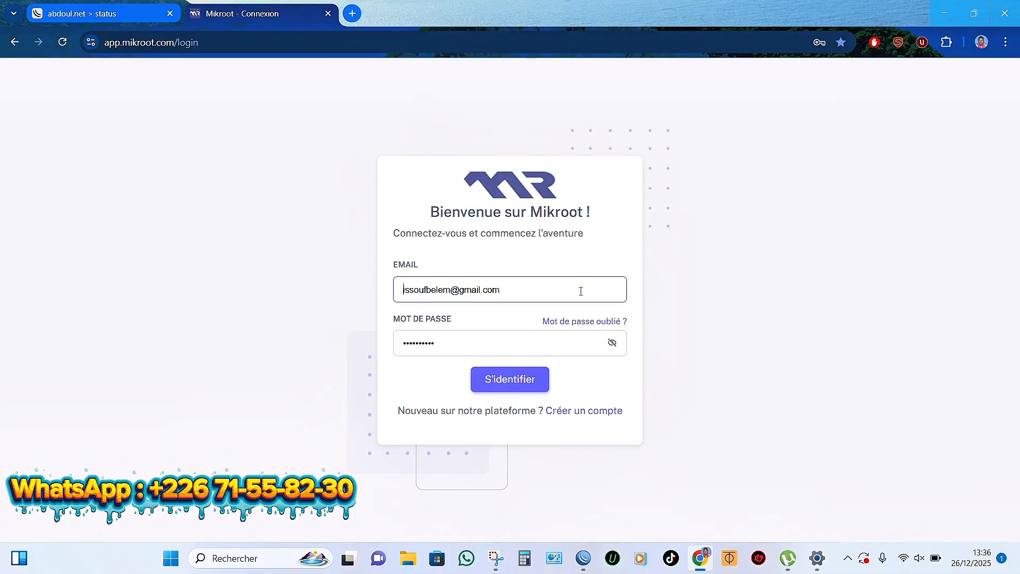
pyautogui.click(525, 381)
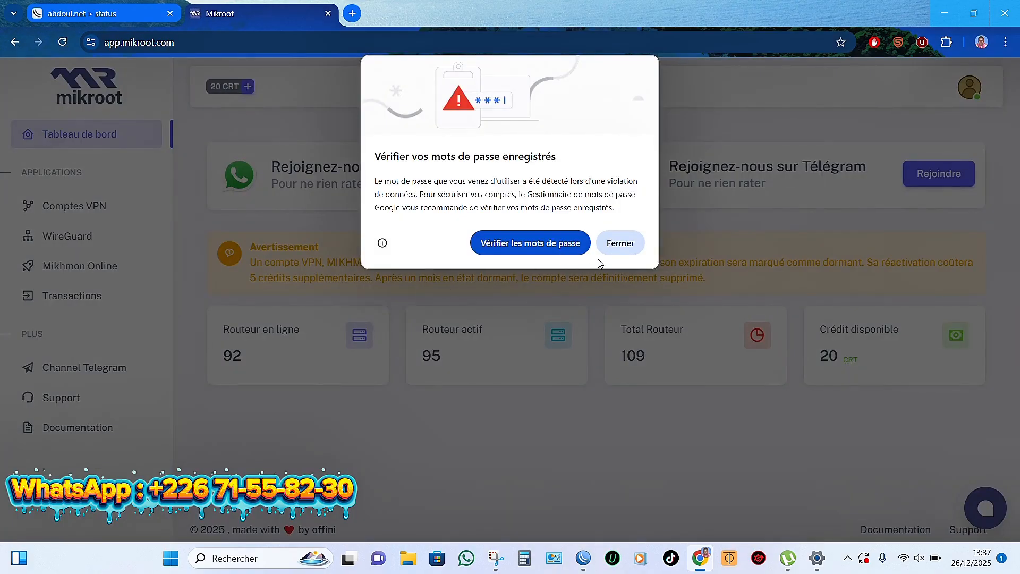
pyautogui.click(624, 242)
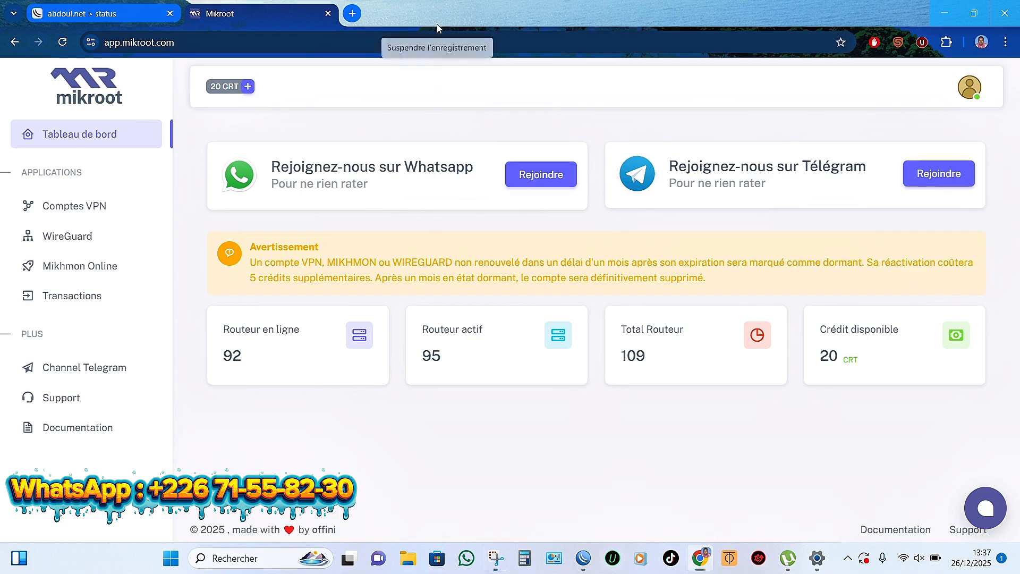
pyautogui.click(437, 24)
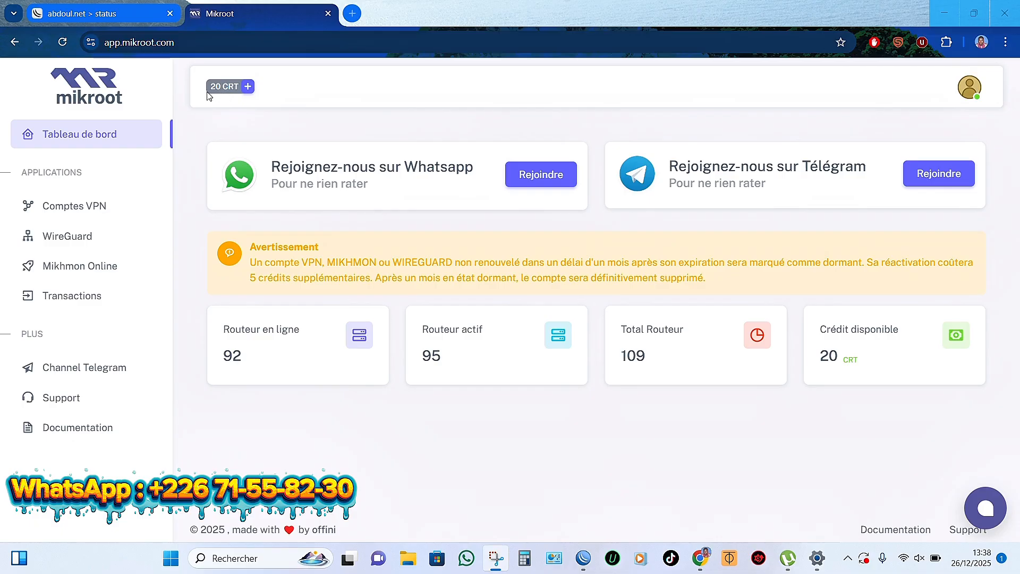
pyautogui.click(248, 88)
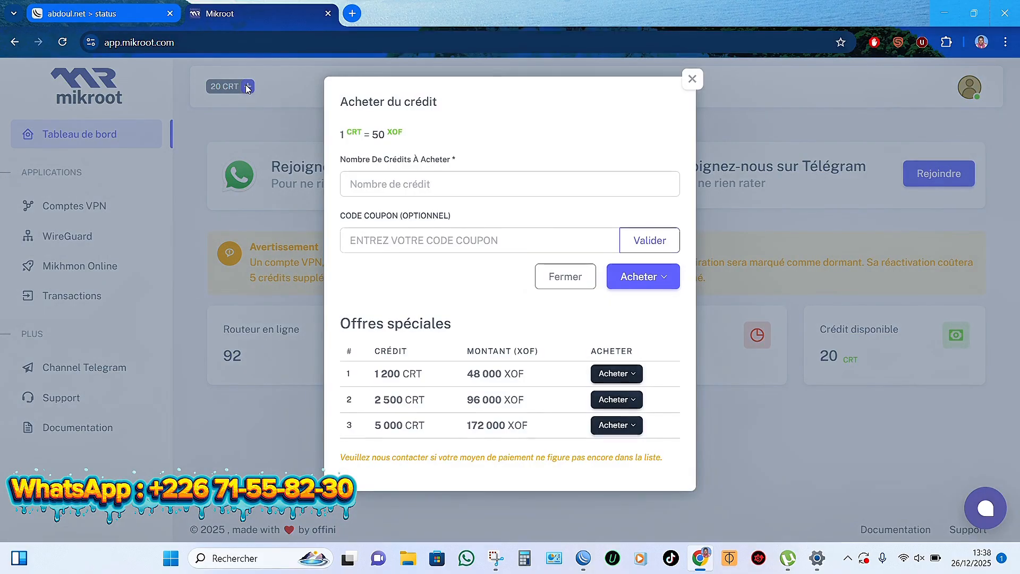
pyautogui.click(541, 184)
pyautogui.write('120')
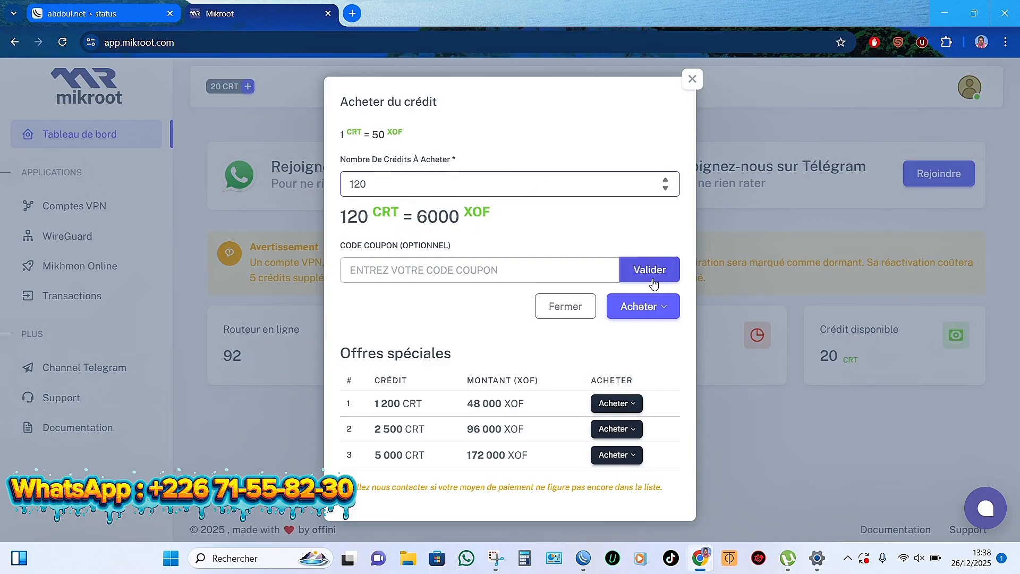
pyautogui.click(665, 311)
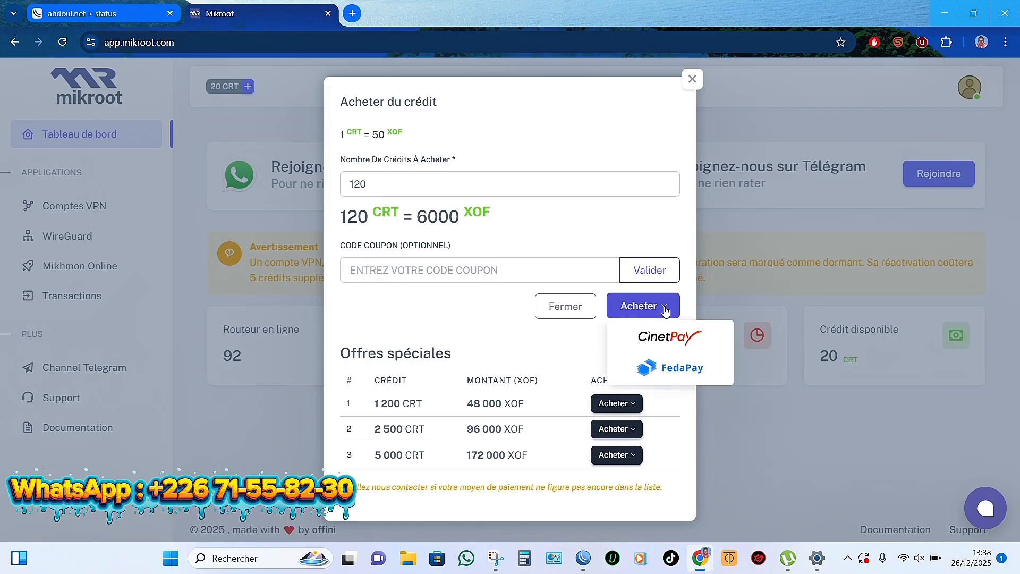
pyautogui.click(660, 340)
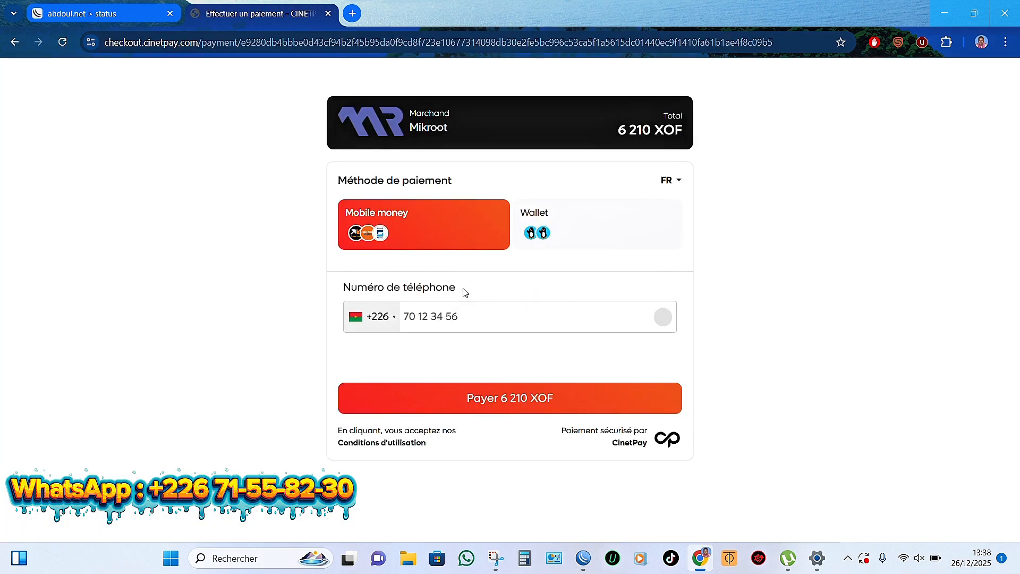
pyautogui.click(457, 315)
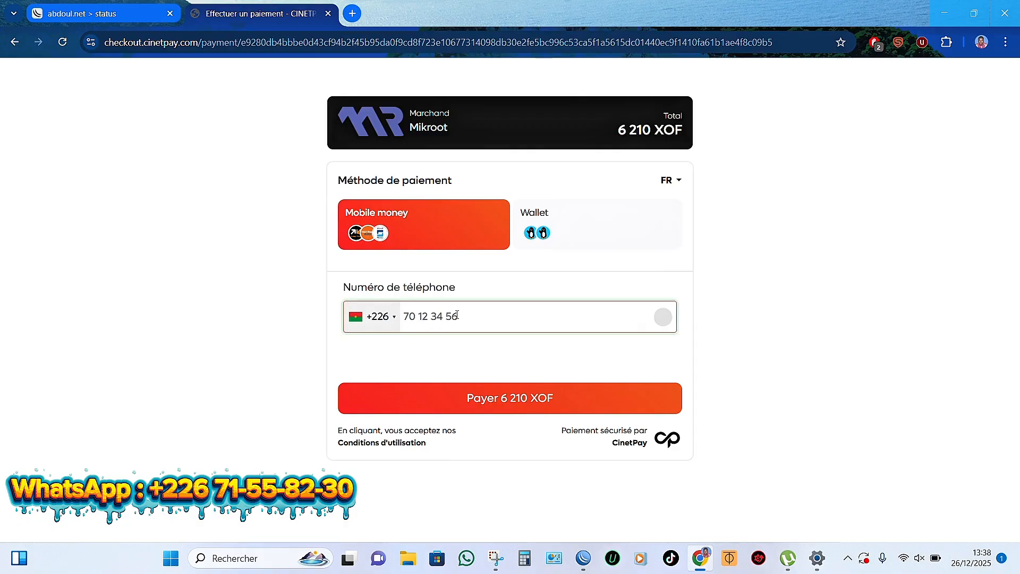
pyautogui.write('75')
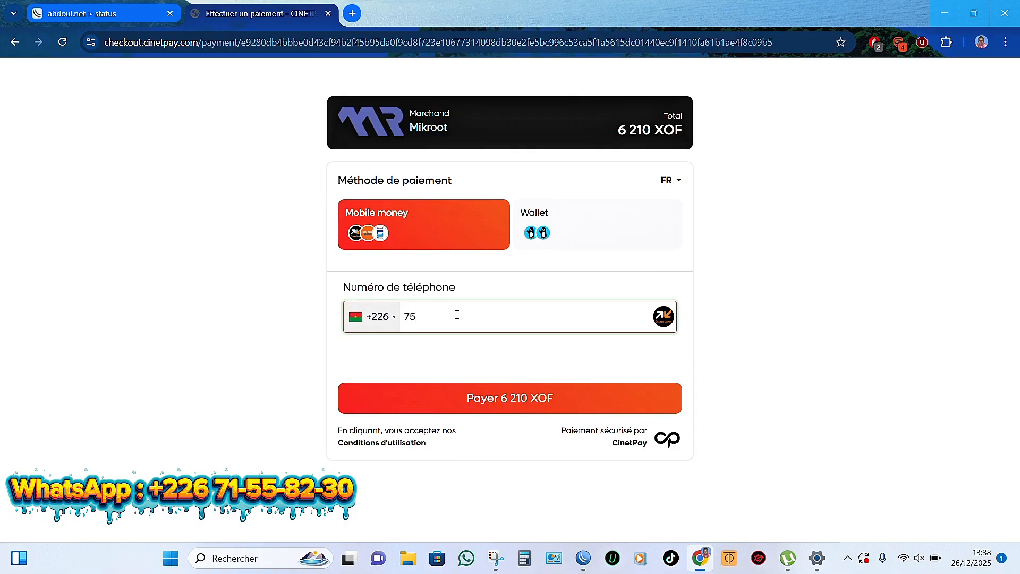
pyautogui.write('403203')
pyautogui.click(502, 401)
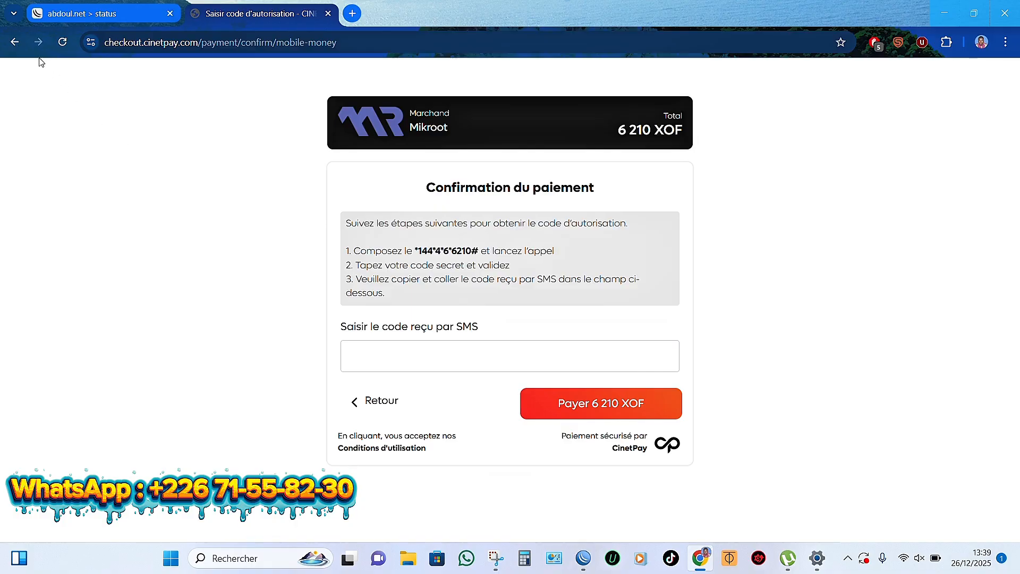
pyautogui.click(16, 43)
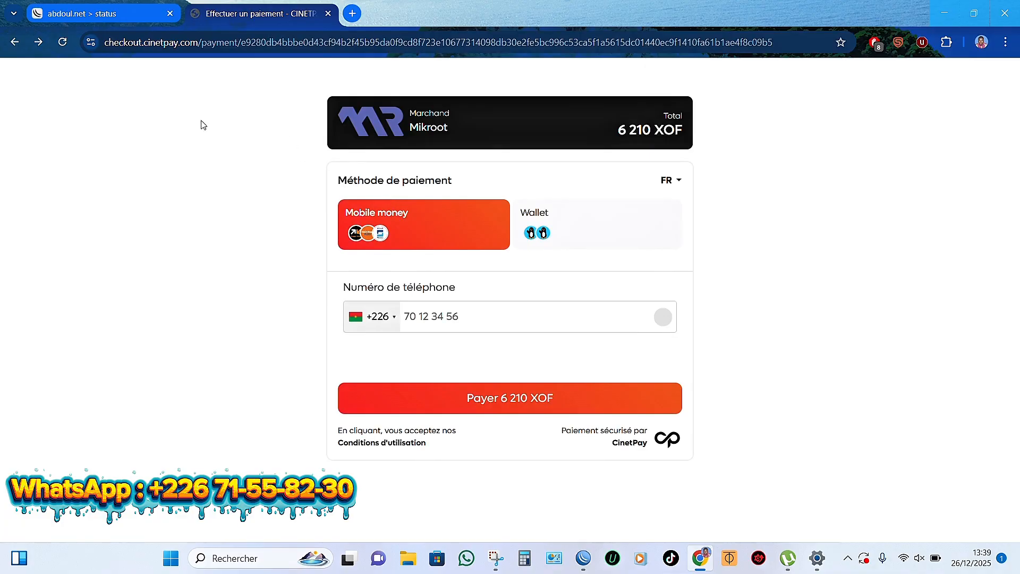
# Step: Go back from the checkout to the Mikroot dashboard, briefly showing then minimizing WinBox
pyautogui.click(16, 42)
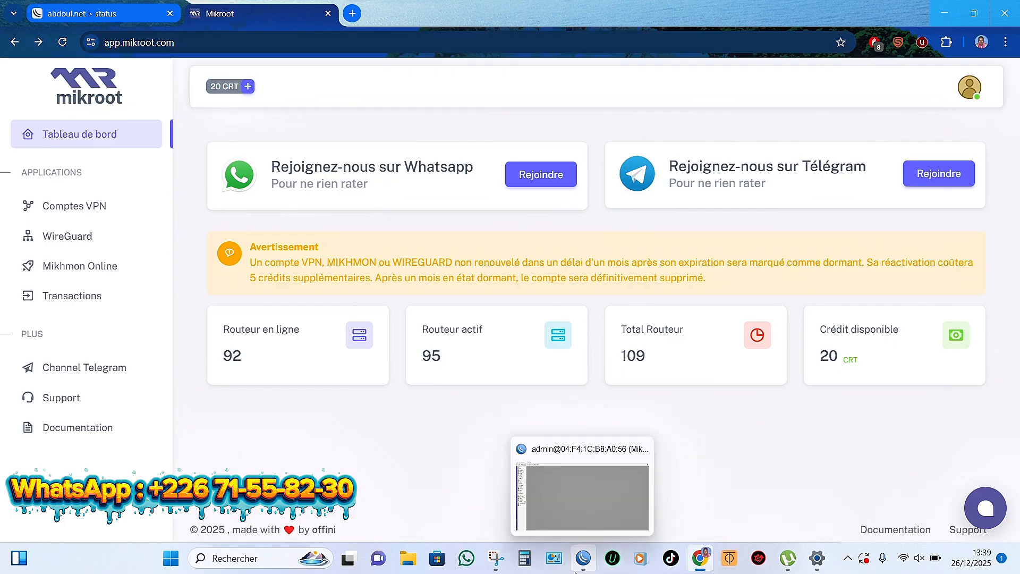
pyautogui.click(584, 558)
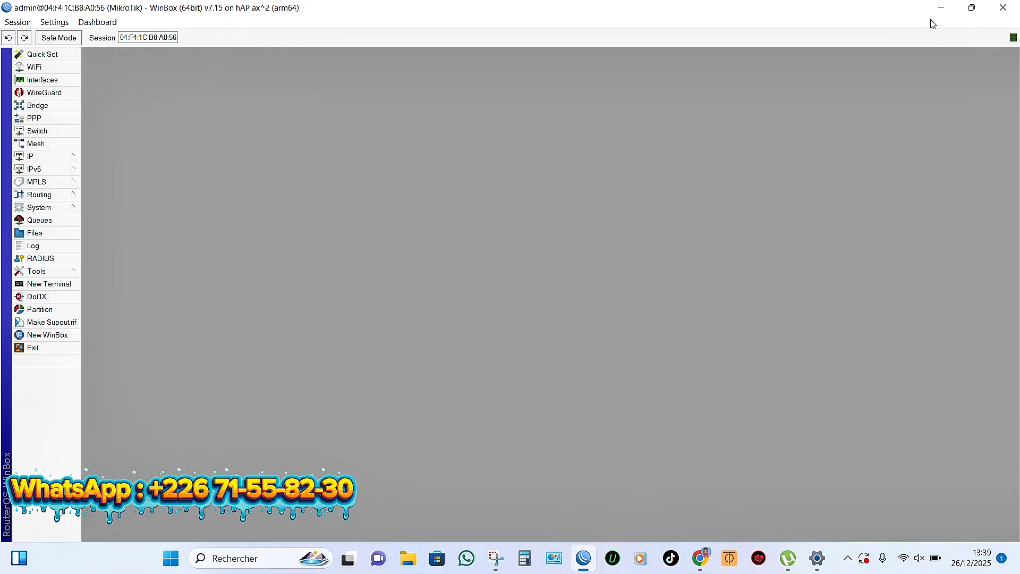
pyautogui.click(942, 9)
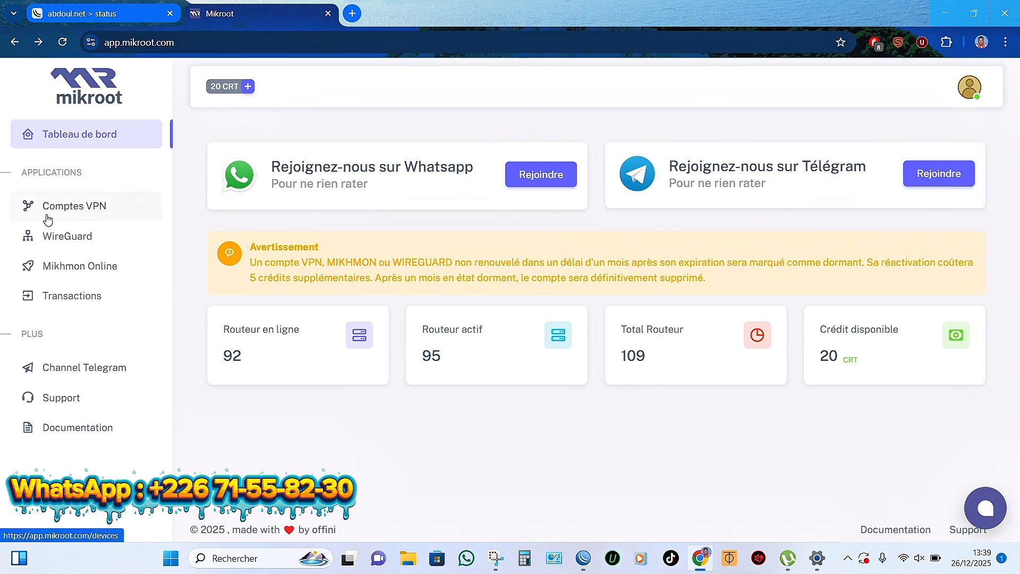
# Step: Open Comptes VPN to view the Routeurs Mikrotik list
pyautogui.click(96, 207)
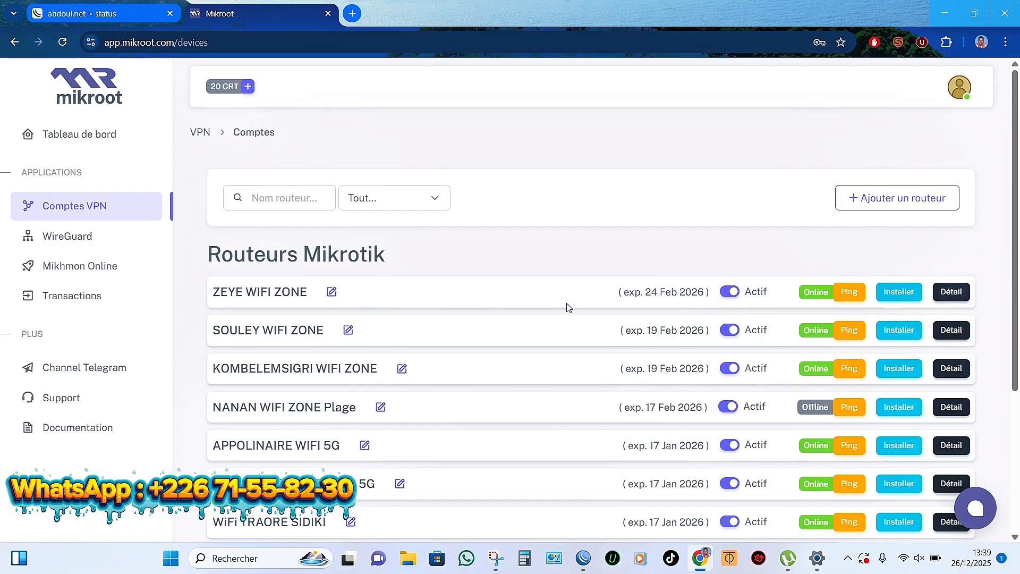
pyautogui.scroll(-4, 567, 307)
pyautogui.scroll(4, 566, 307)
pyautogui.click(940, 198)
pyautogui.click(480, 162)
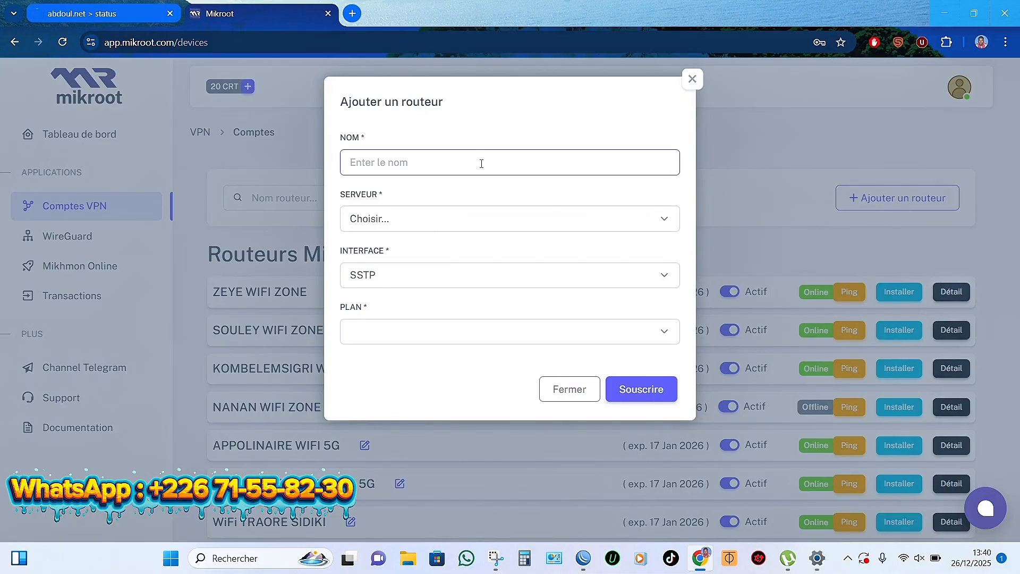
pyautogui.write('ABDOUL MAGUIDE WIFI ZONE')
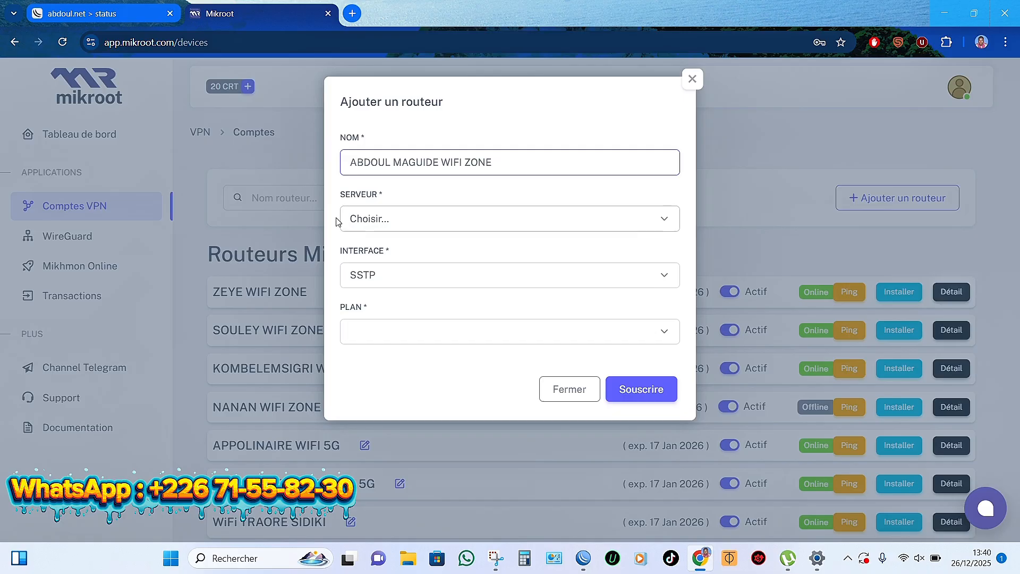
pyautogui.click(447, 224)
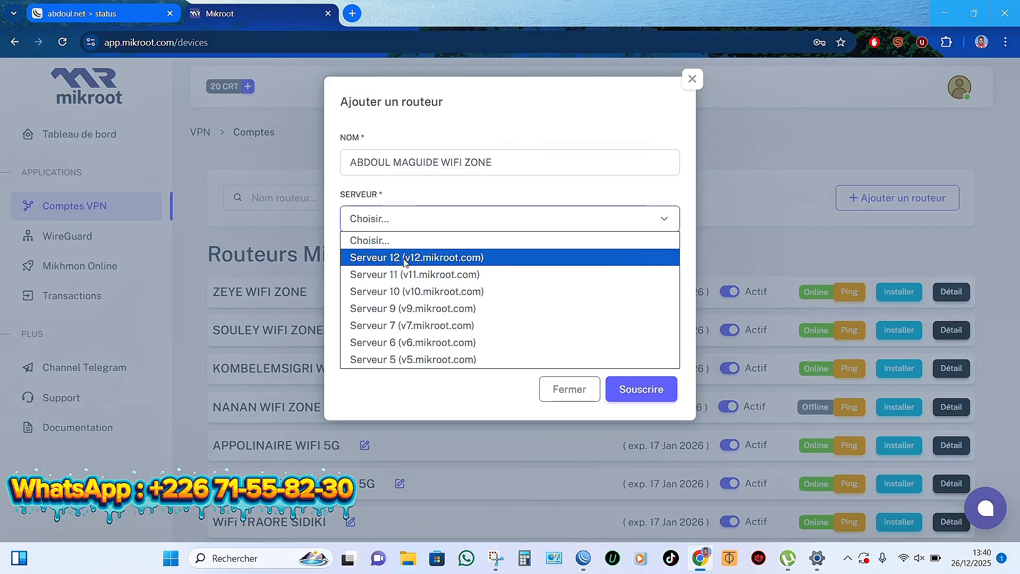
pyautogui.click(457, 260)
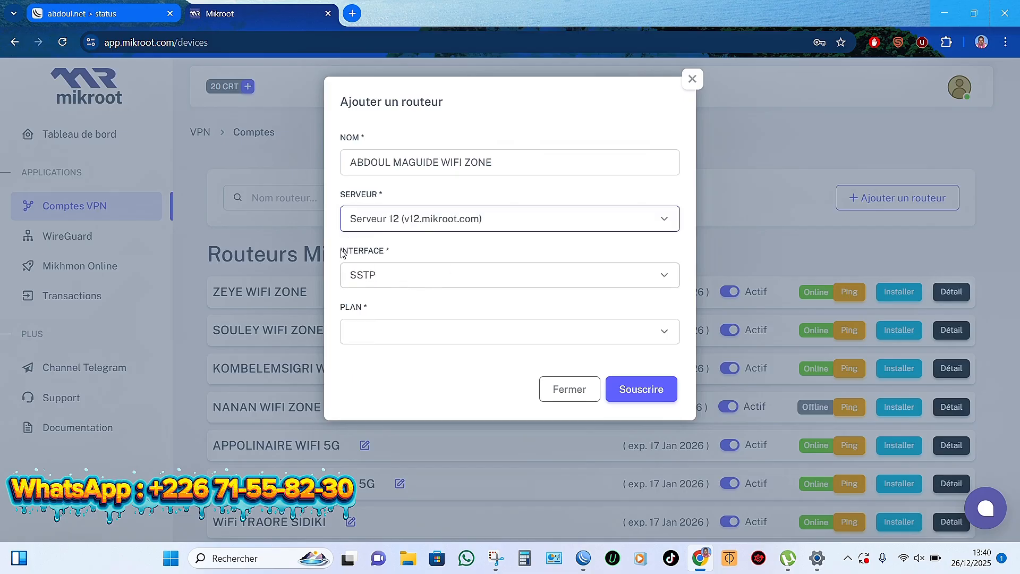
pyautogui.click(439, 284)
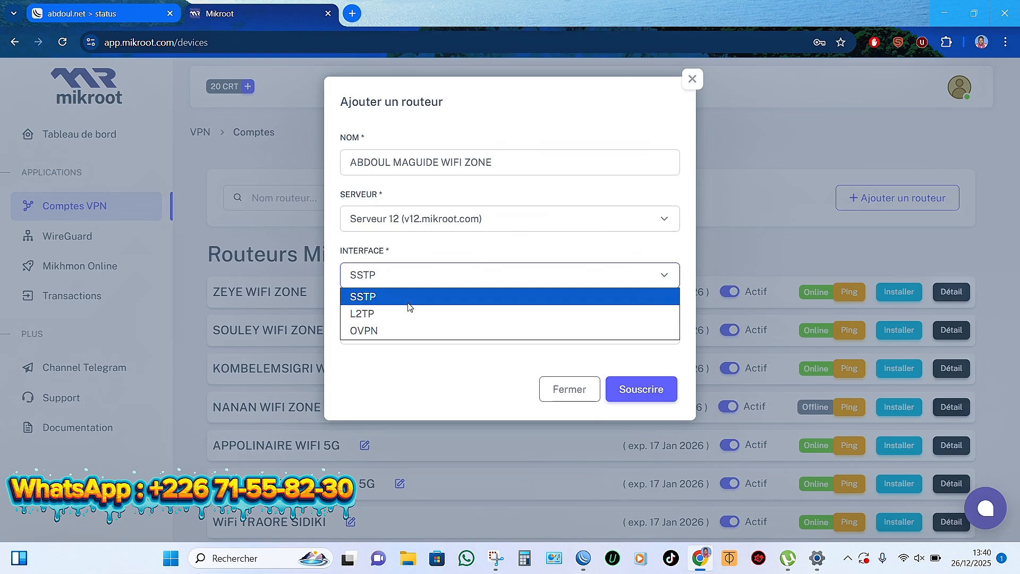
pyautogui.click(382, 318)
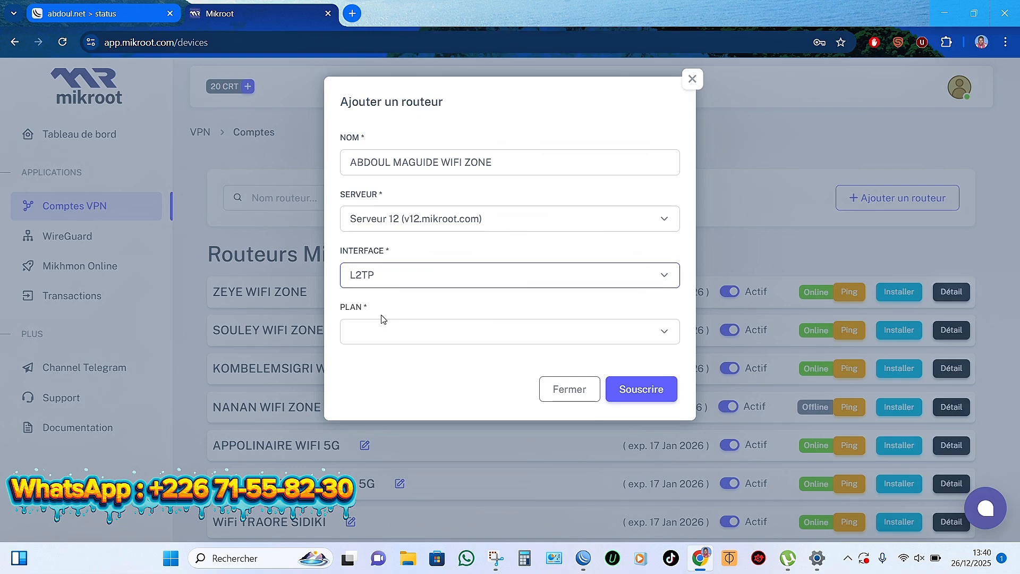
pyautogui.click(520, 338)
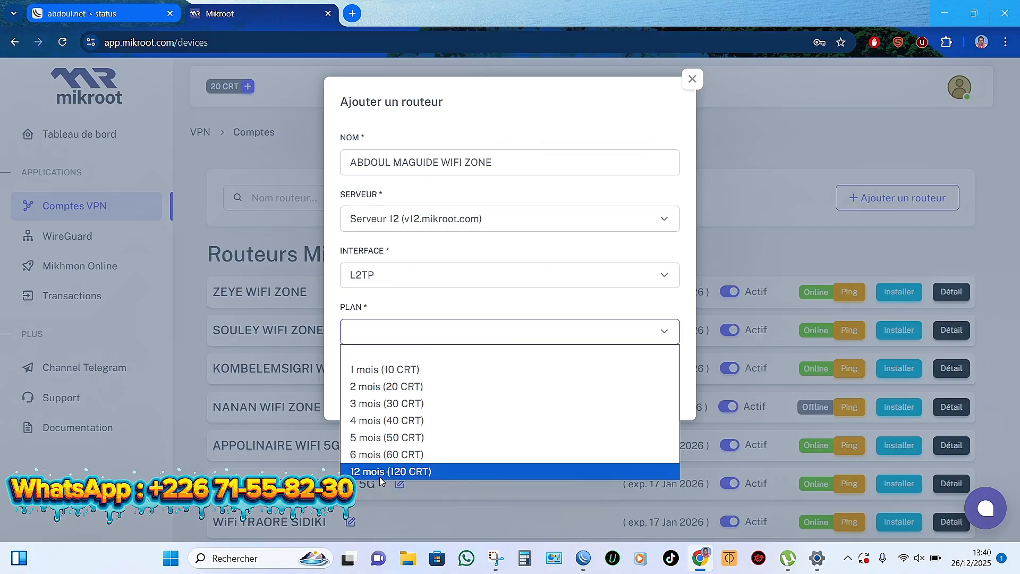
pyautogui.click(391, 371)
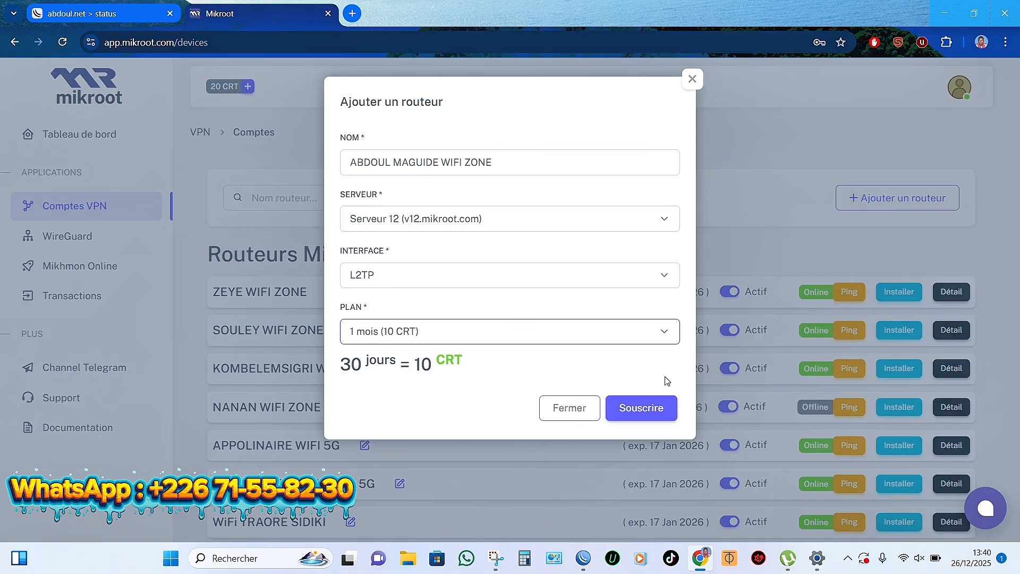
pyautogui.click(645, 408)
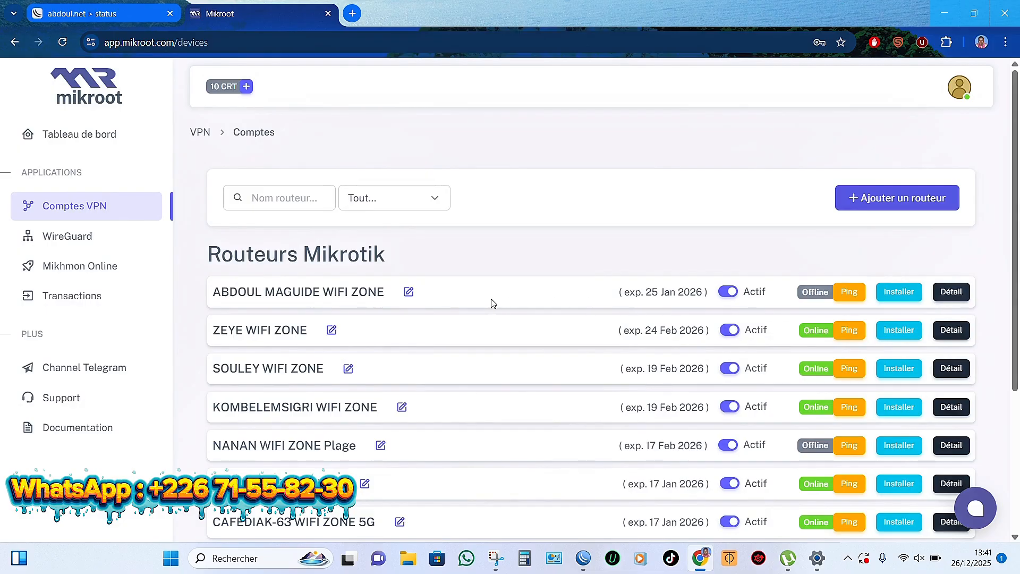
# Step: Copy the new router's VPN install script and switch to the WinBox session
pyautogui.click(893, 296)
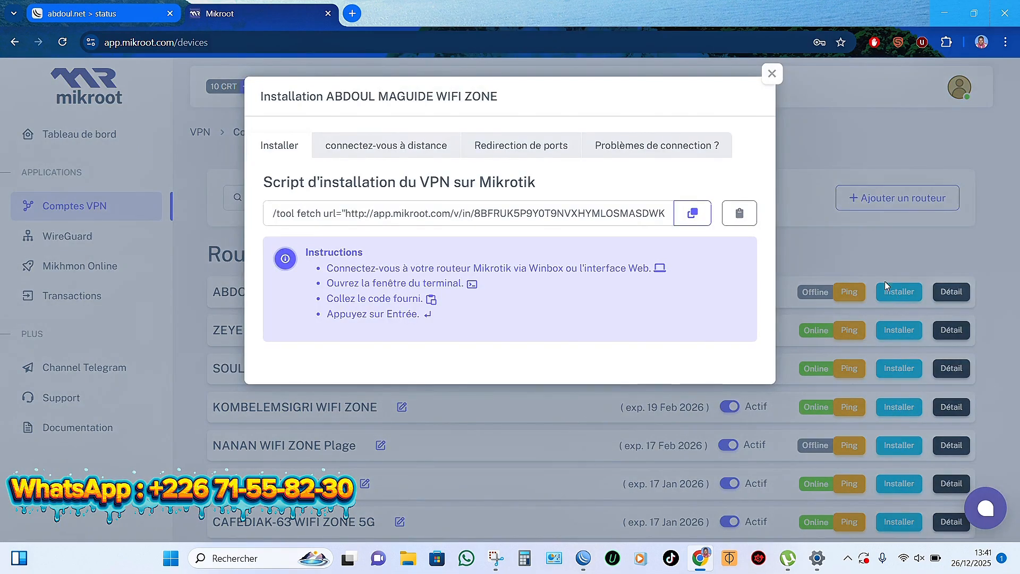
pyautogui.click(691, 216)
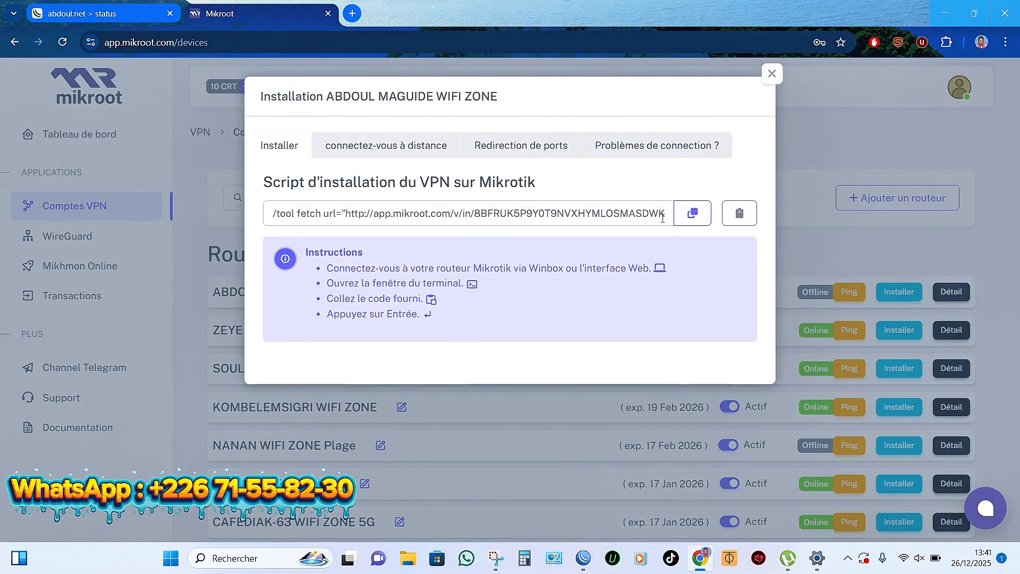
pyautogui.click(693, 216)
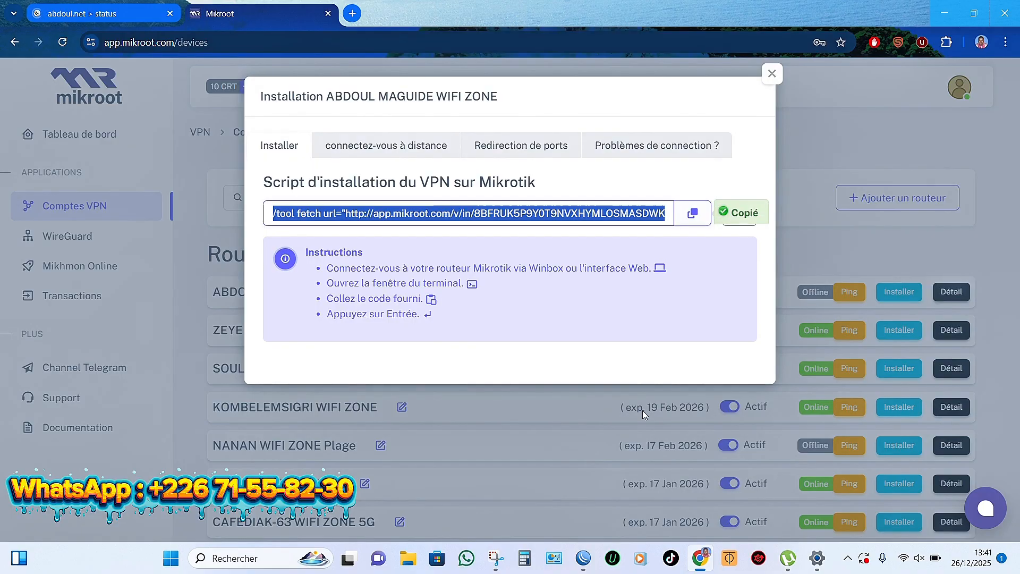
pyautogui.click(584, 569)
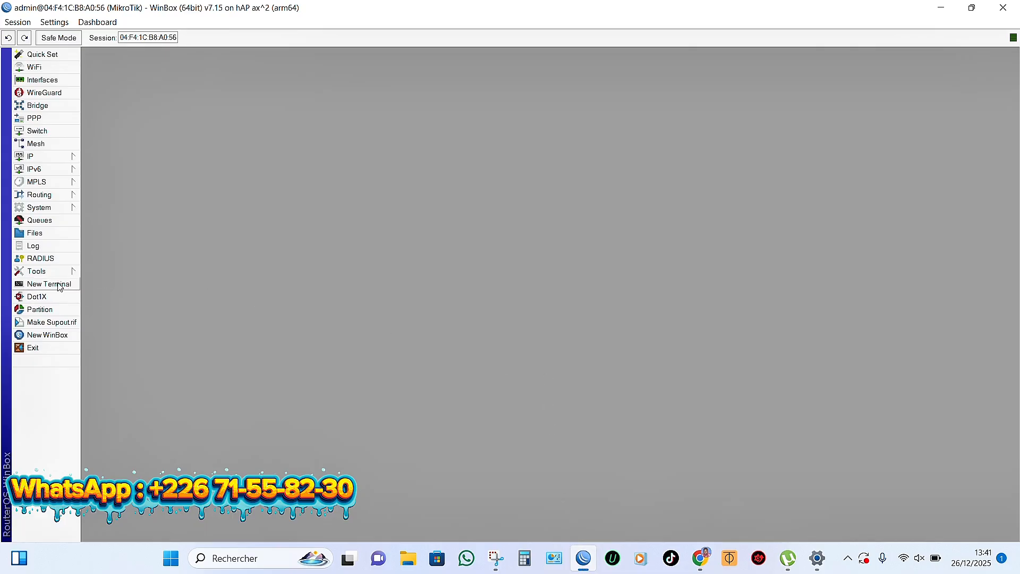
# Step: Open a new WinBox terminal and paste the re-copied Mikroot install script at its prompt
pyautogui.click(63, 286)
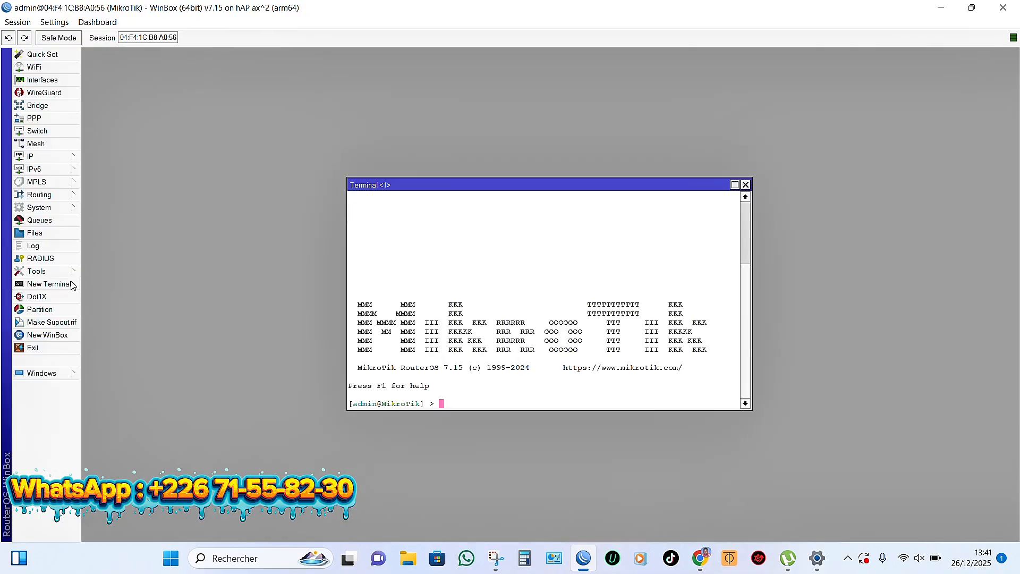
pyautogui.rightClick(468, 404)
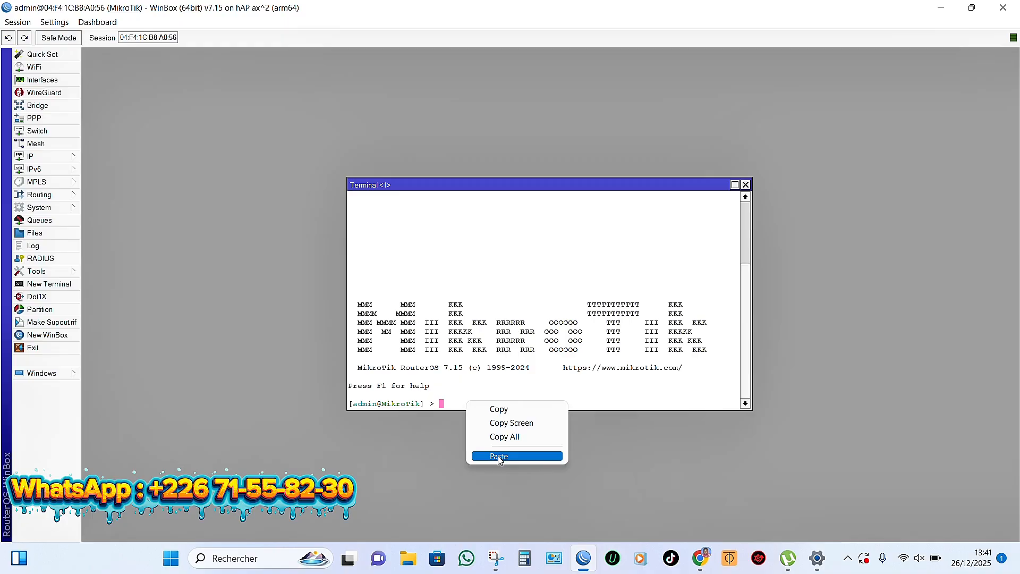
pyautogui.click(700, 559)
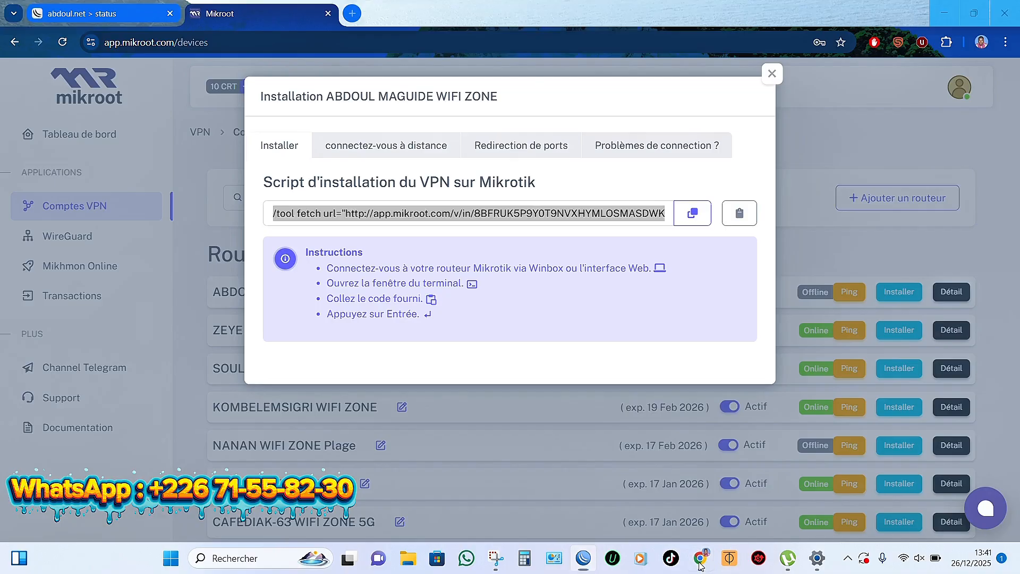
pyautogui.click(700, 213)
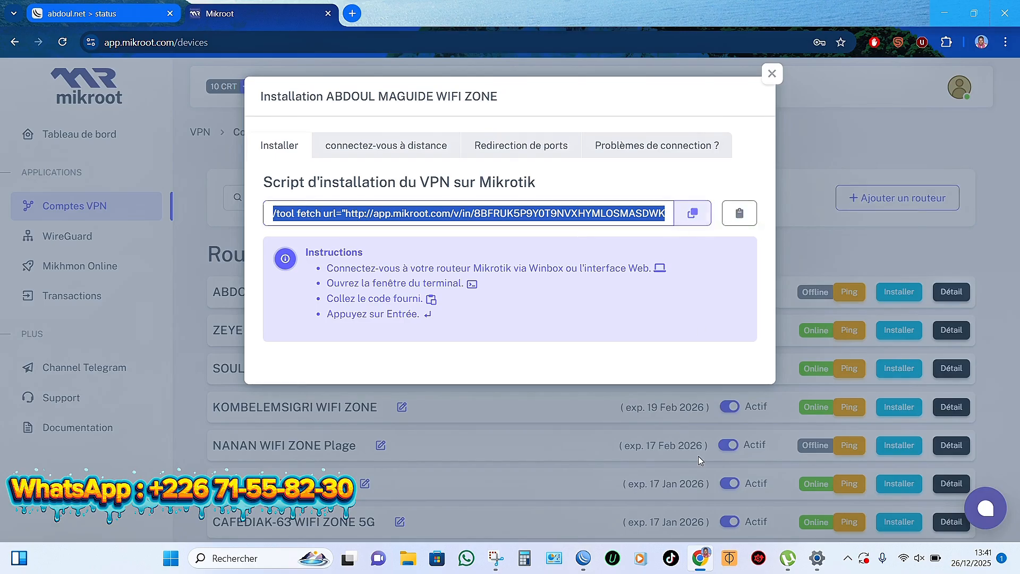
pyautogui.click(583, 559)
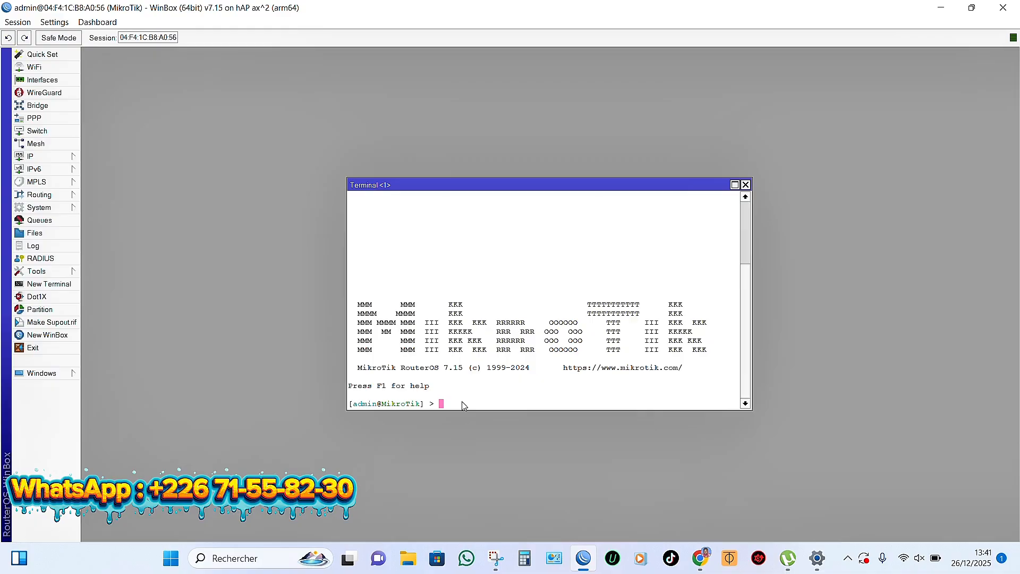
pyautogui.hotkey('ctrl', 'v')
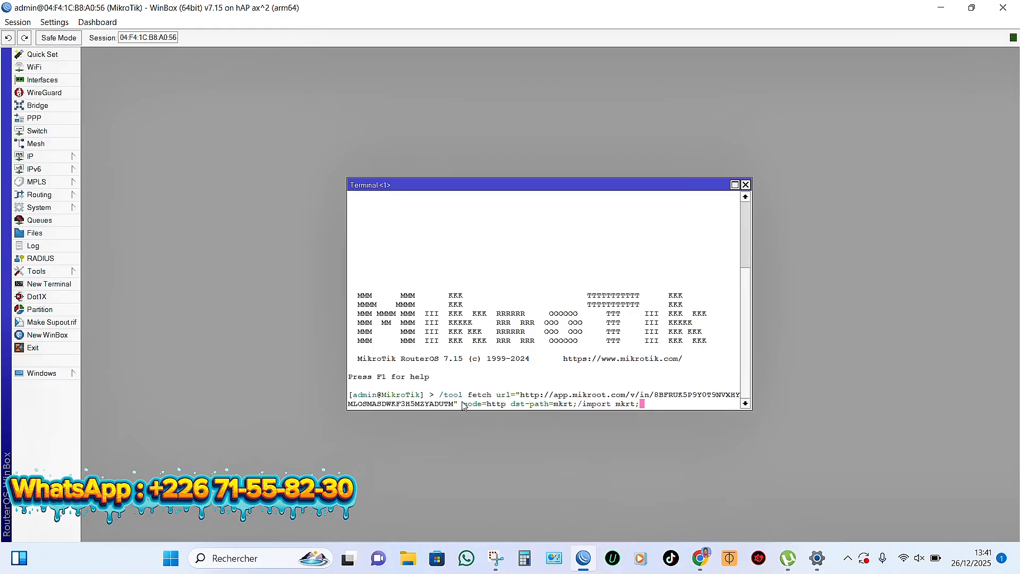
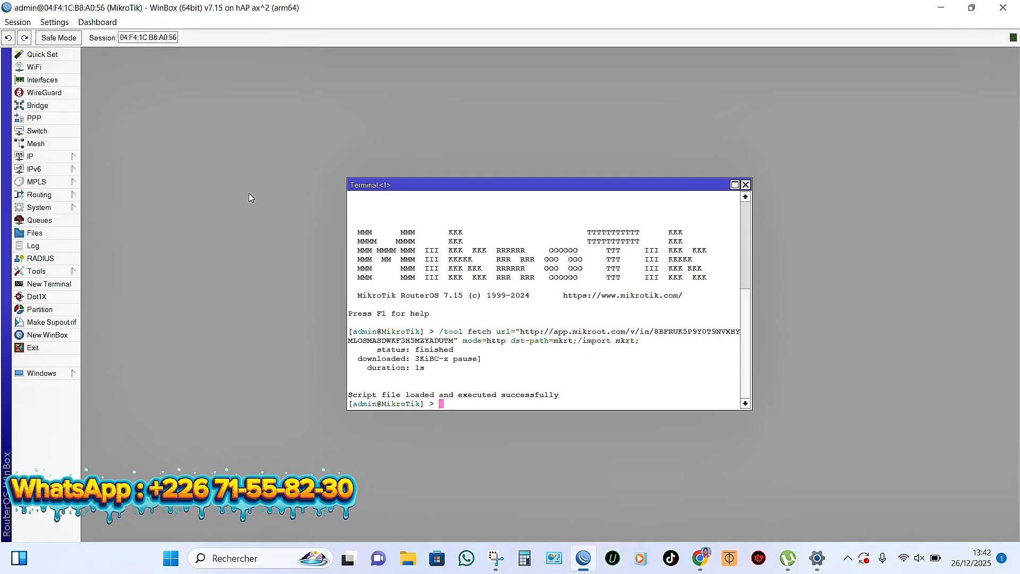
# Step: Check the router's IP Addresses list for the new VPN address, then close the Address List and Terminal windows
pyautogui.click(58, 160)
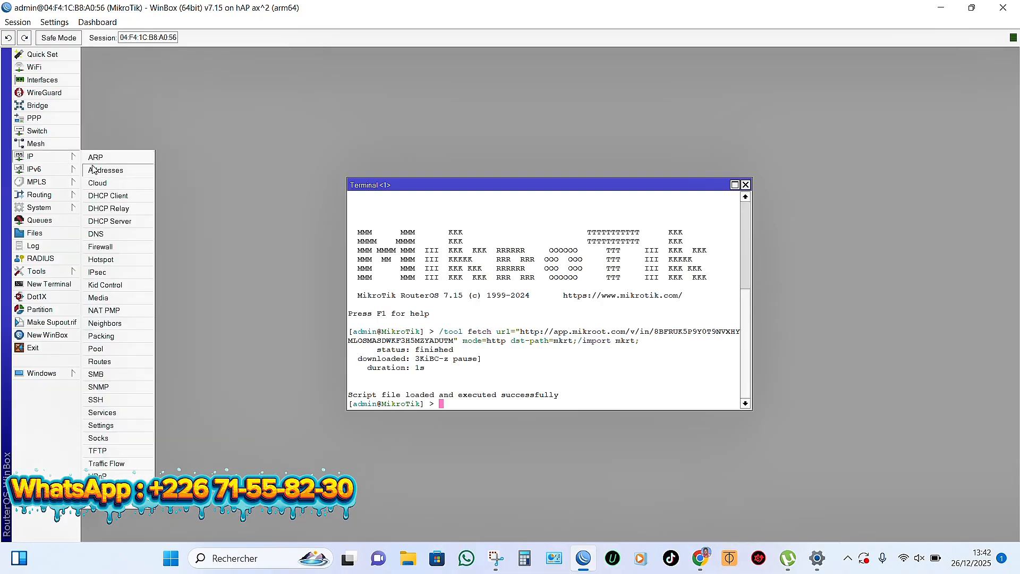
pyautogui.click(114, 175)
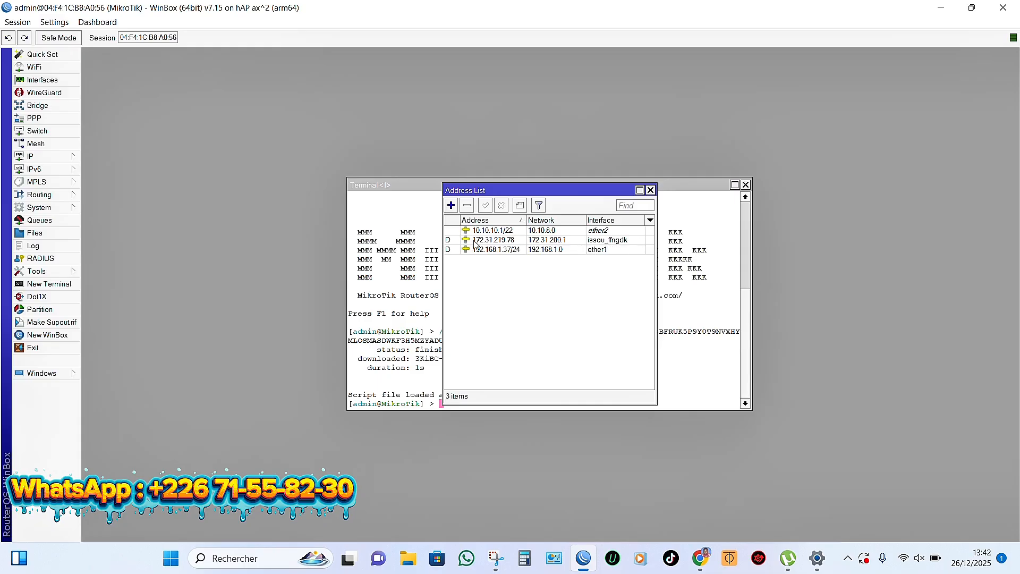
pyautogui.click(651, 191)
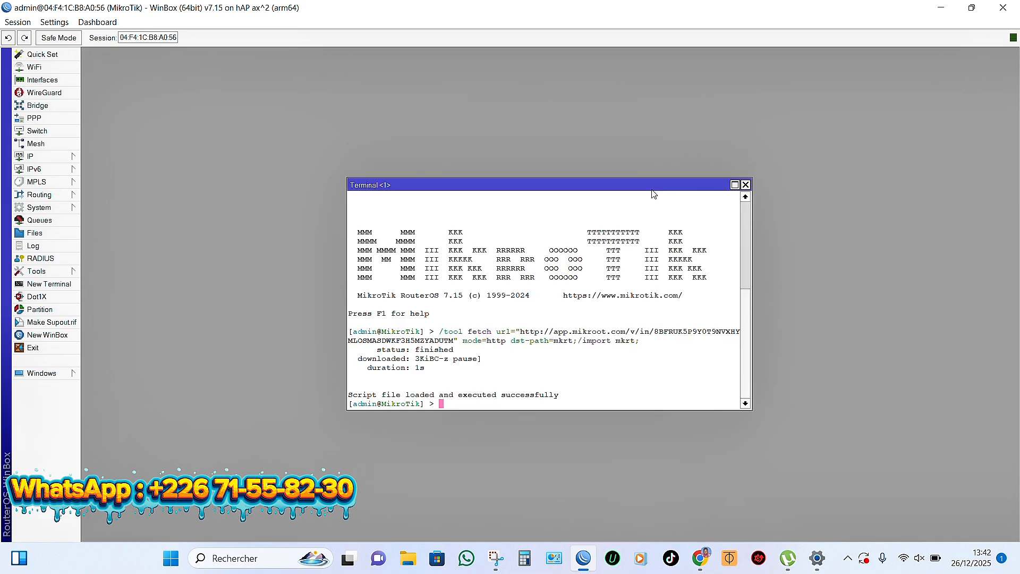
pyautogui.click(746, 185)
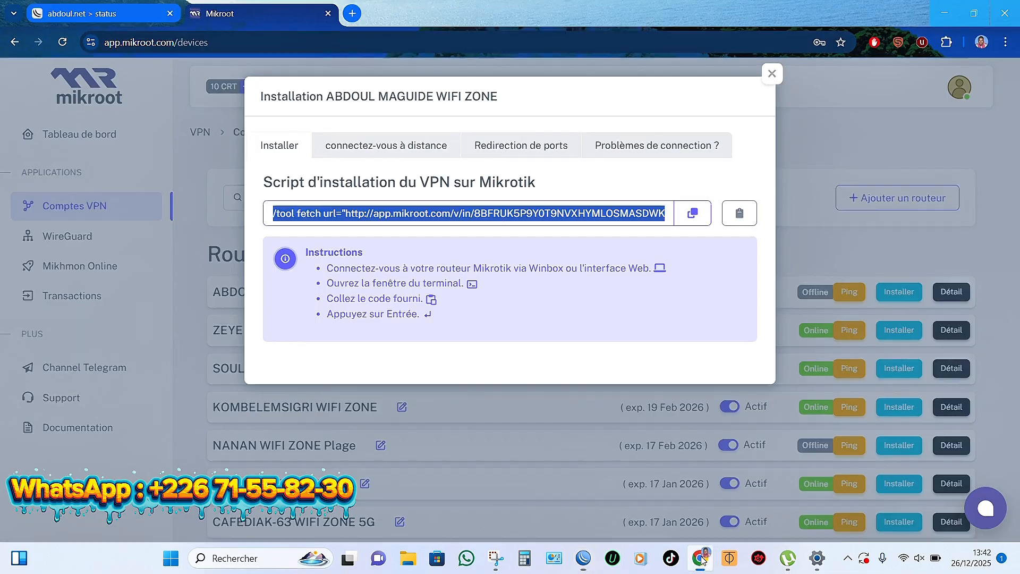
# Step: Dismiss the Mikroot VPN install script and ping the first and fifth routers to confirm they're Online
pyautogui.click(700, 558)
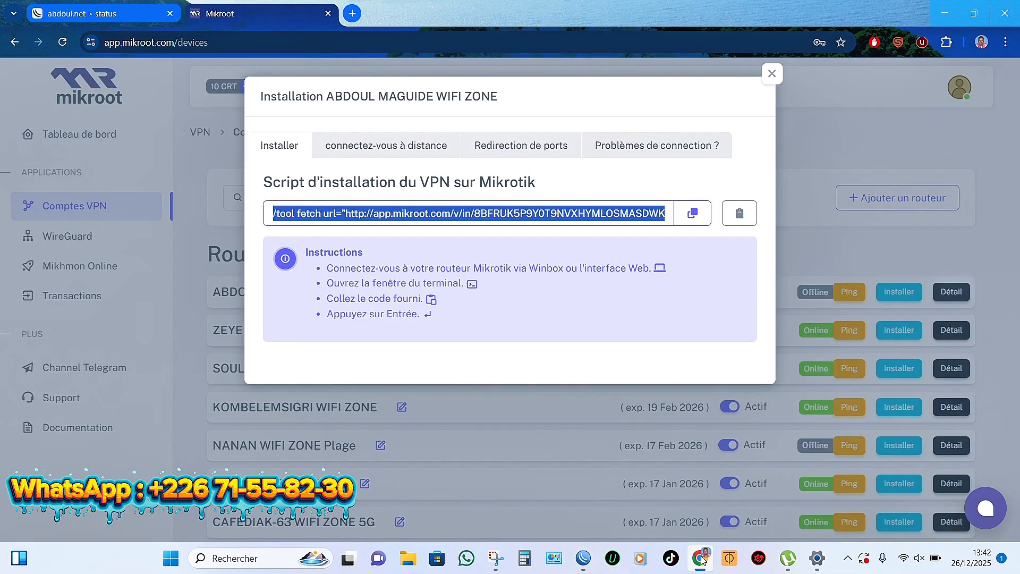
pyautogui.click(772, 76)
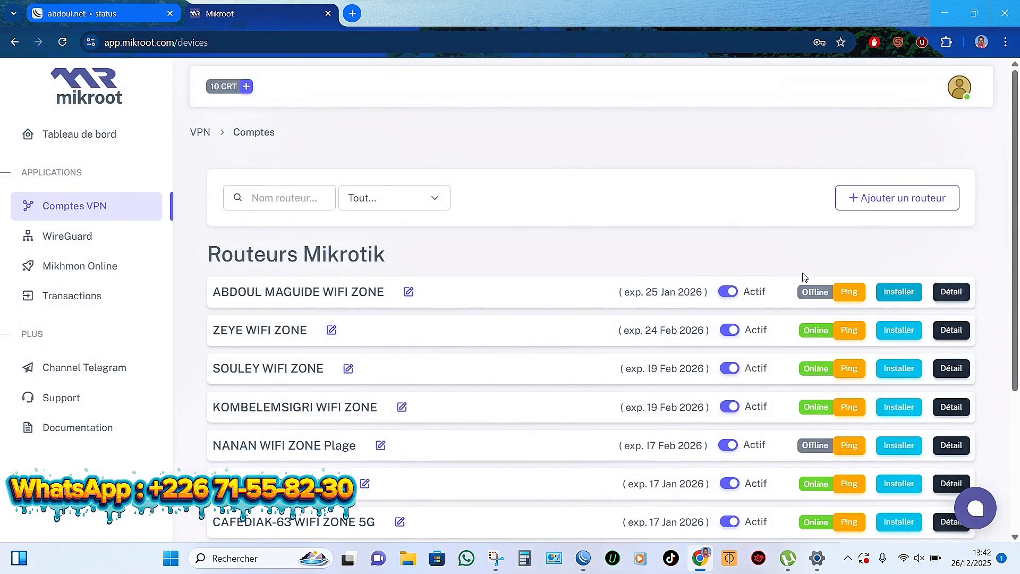
pyautogui.click(846, 293)
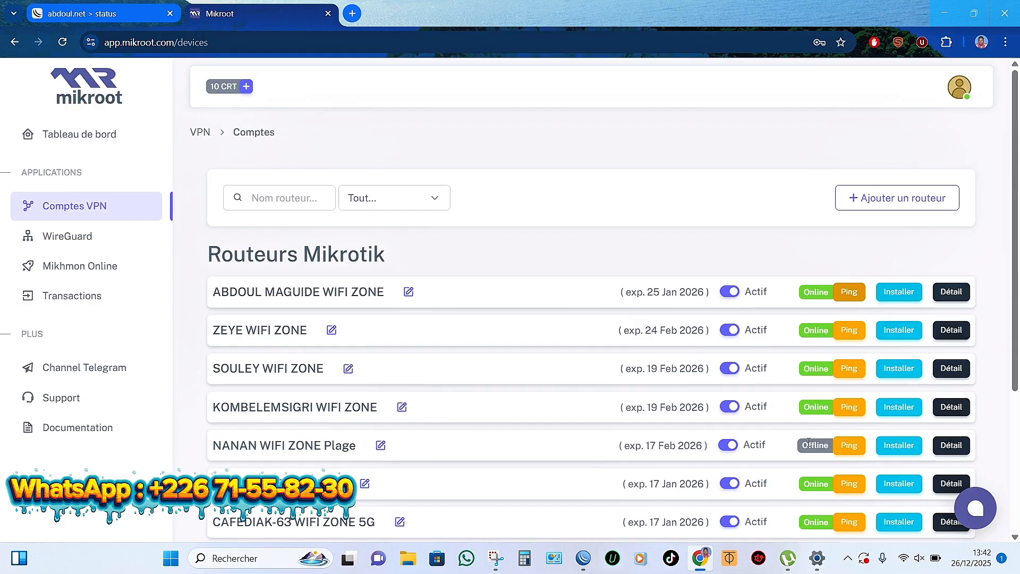
pyautogui.click(849, 445)
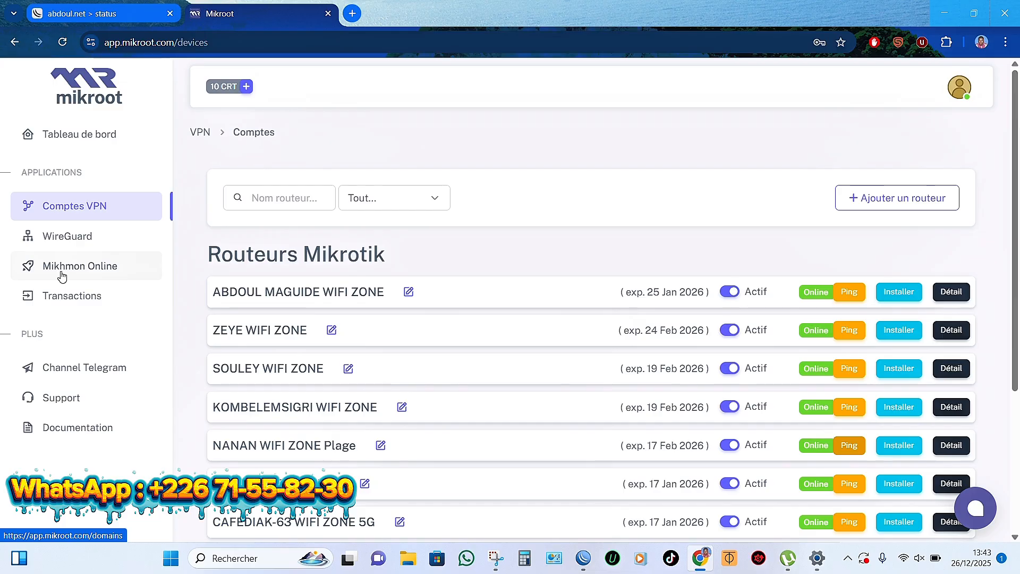
# Step: Open the Mikhmon Online domain list and start a new domain, typing 't' as its name
pyautogui.click(86, 270)
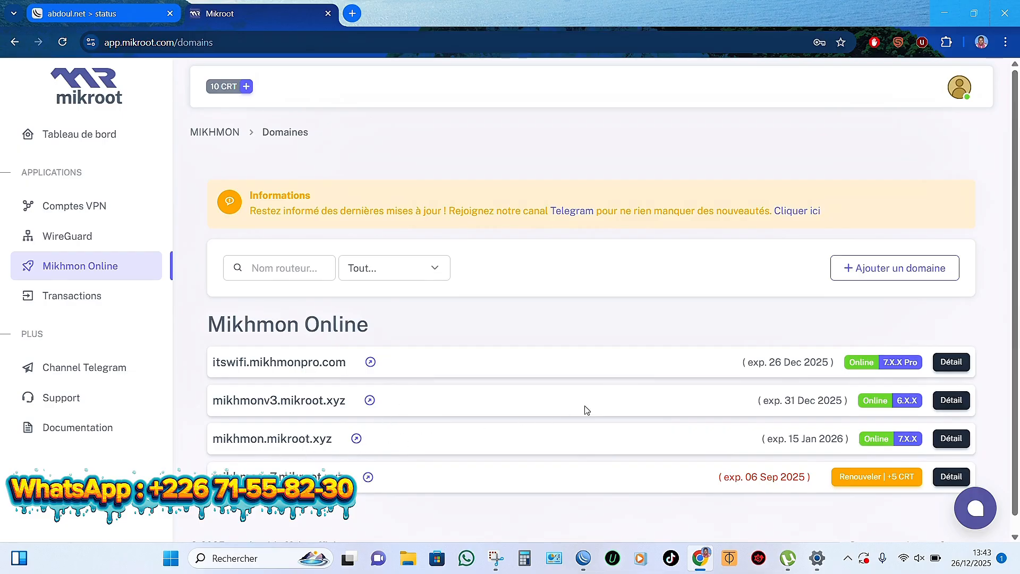
pyautogui.click(891, 269)
pyautogui.click(507, 163)
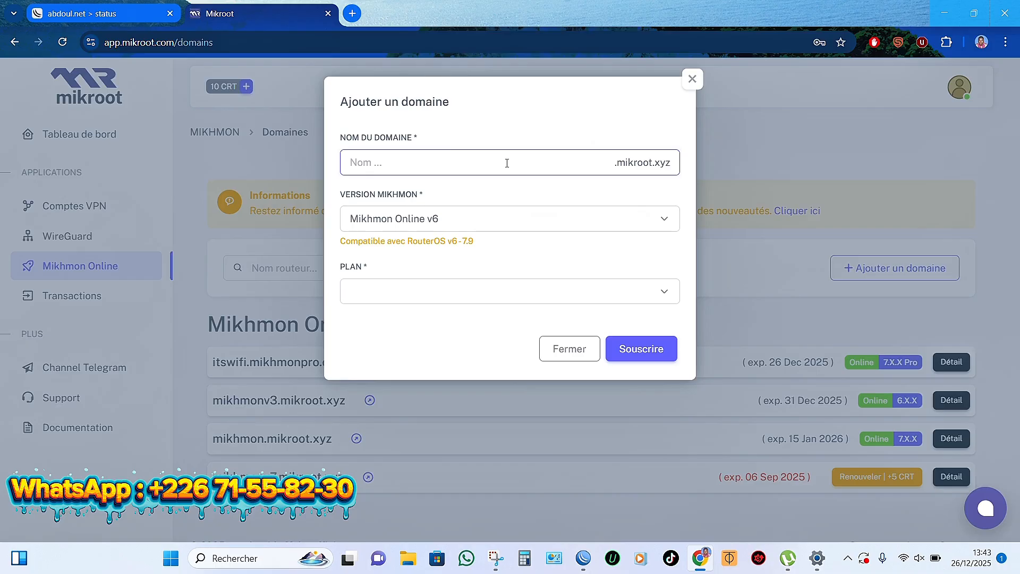
pyautogui.write('tic')
# Step: Choose Mikhmon Online v7, look at the plan list, then cancel the new-domain form
pyautogui.click(546, 218)
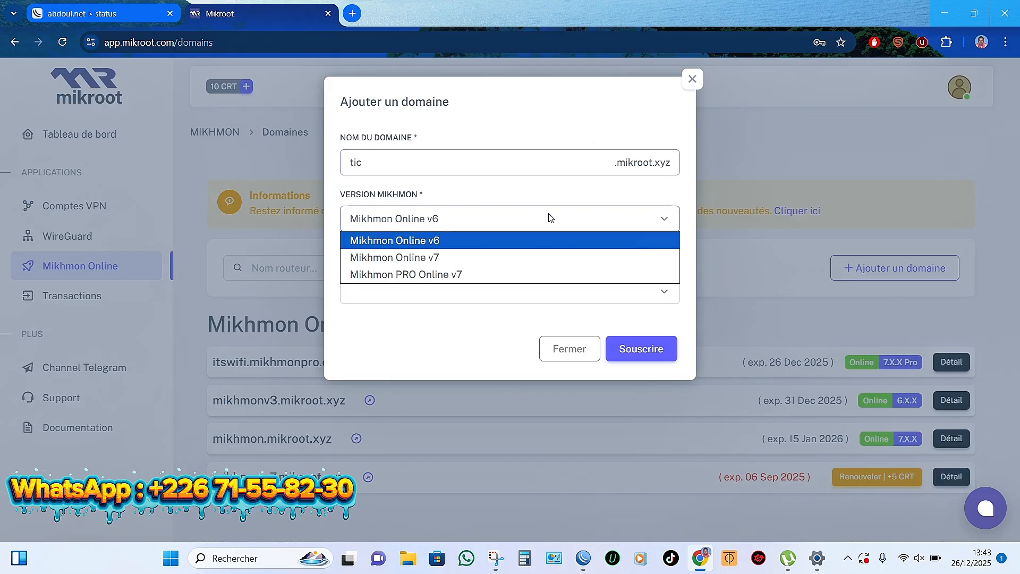
pyautogui.click(517, 256)
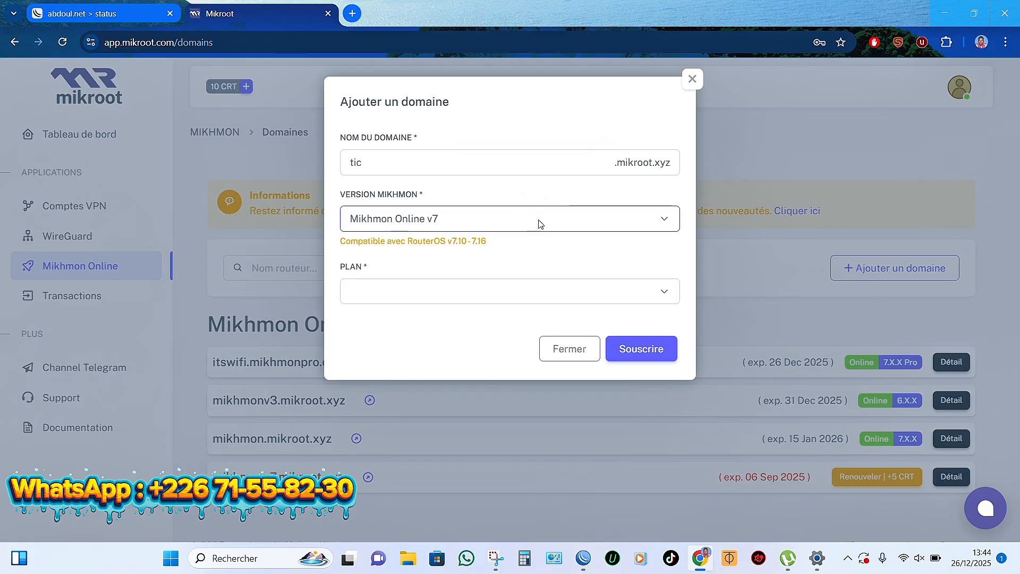
pyautogui.click(553, 286)
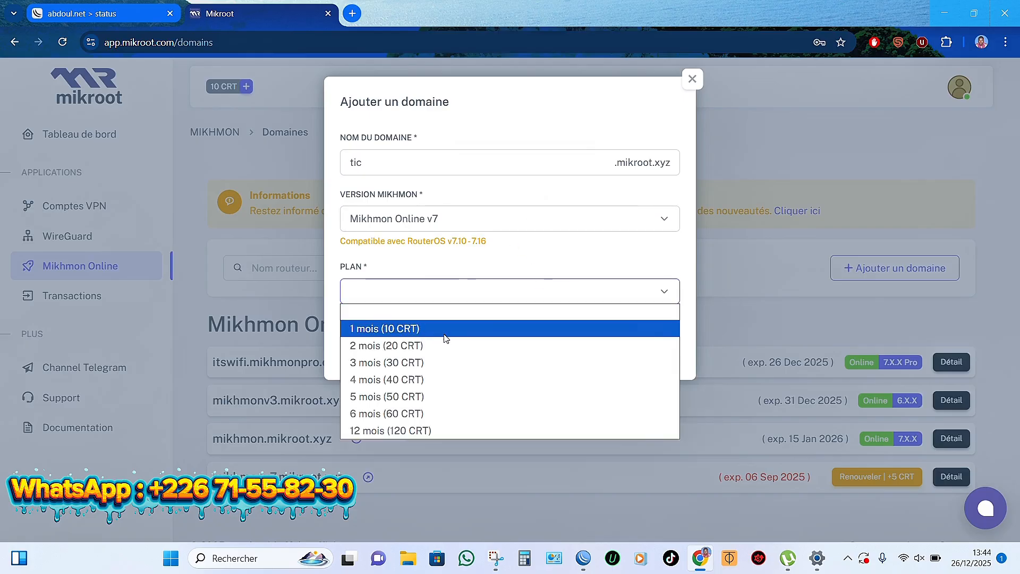
pyautogui.click(521, 253)
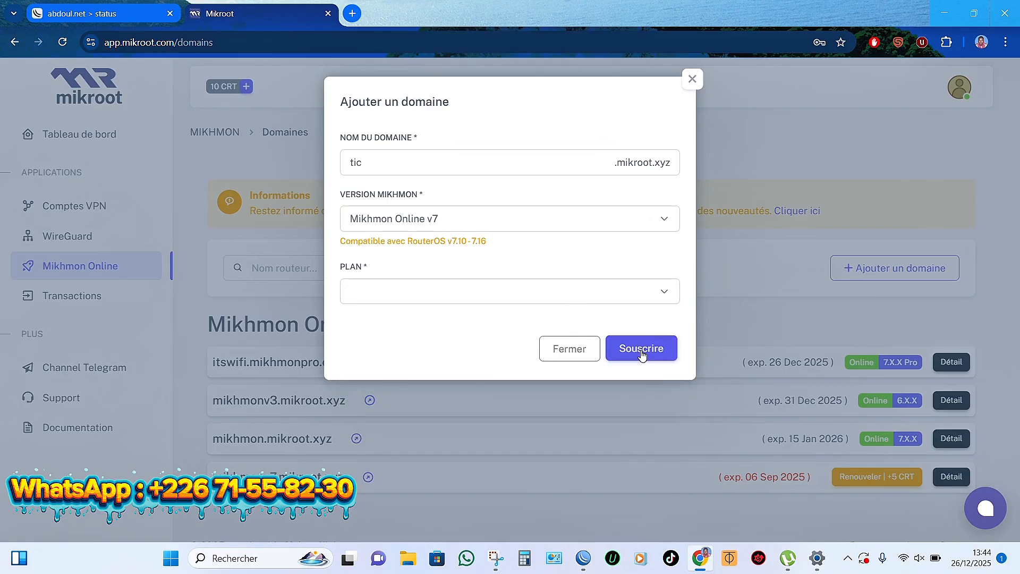
pyautogui.click(691, 81)
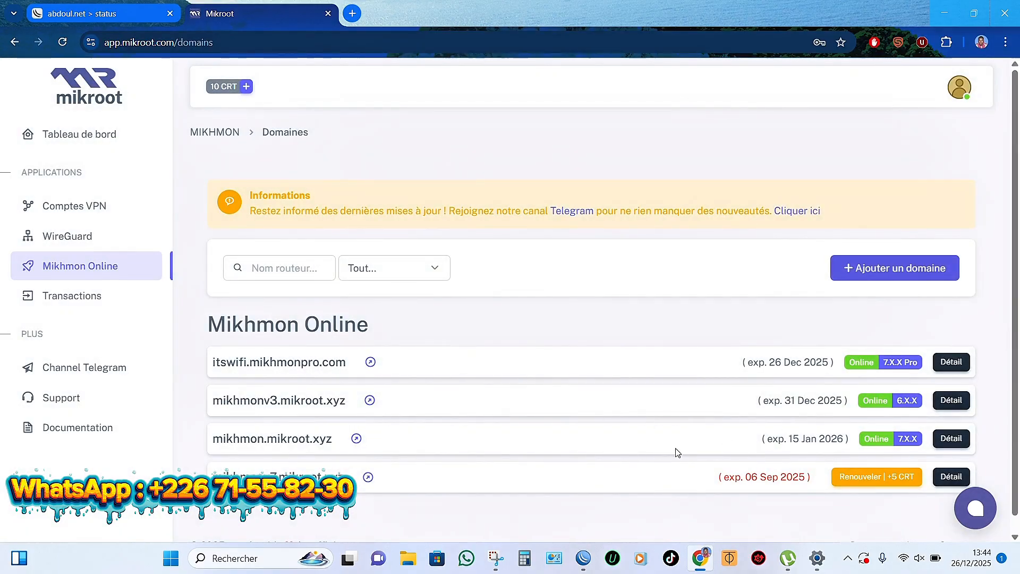
# Step: Check the domains' login details, then open mikhmon.mikroot.xyz in a new tab
pyautogui.click(953, 444)
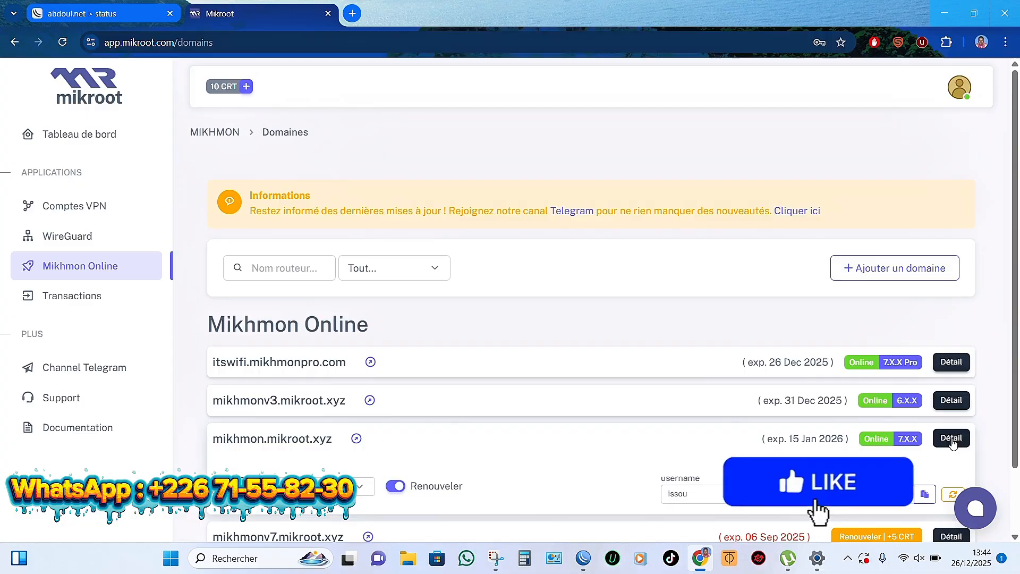
pyautogui.click(953, 444)
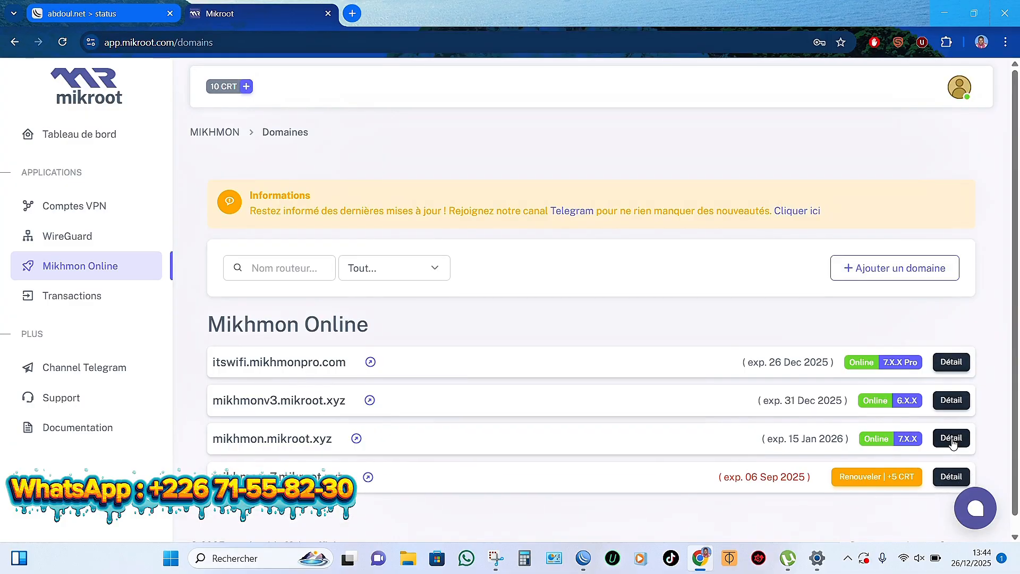
pyautogui.click(953, 476)
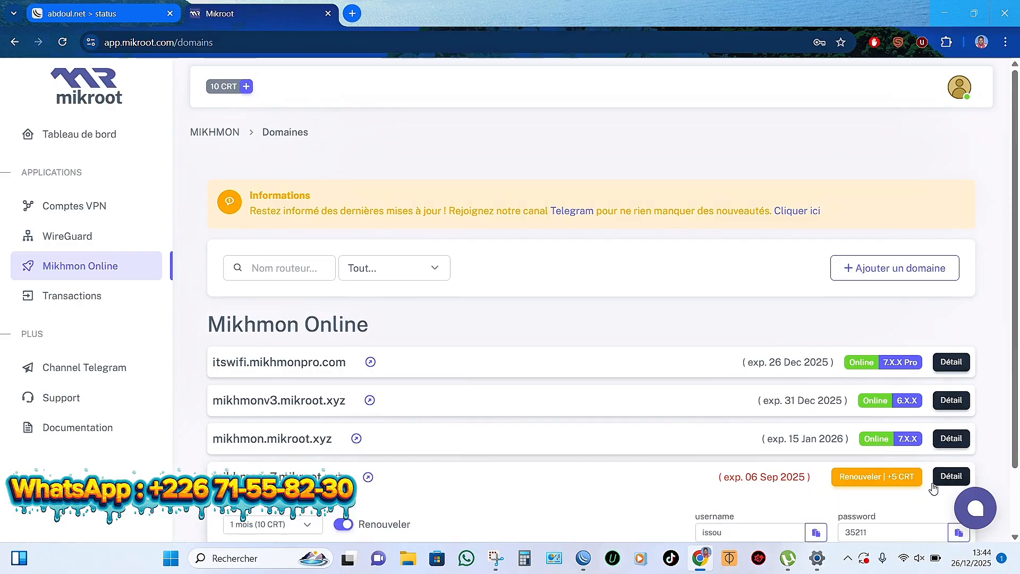
pyautogui.scroll(-1, 929, 488)
pyautogui.scroll(-1, 929, 488)
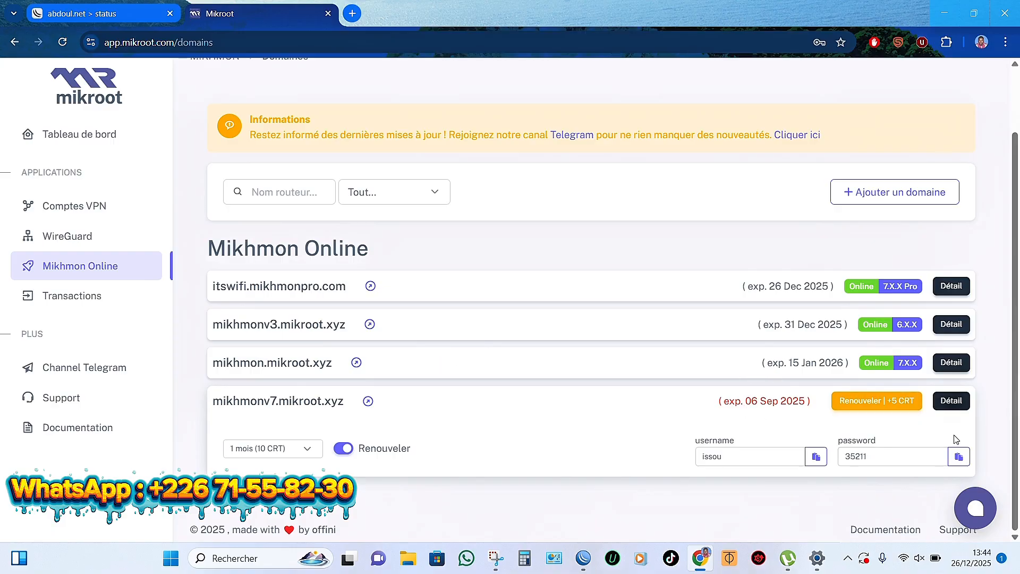
pyautogui.scroll(1, 954, 407)
pyautogui.click(951, 410)
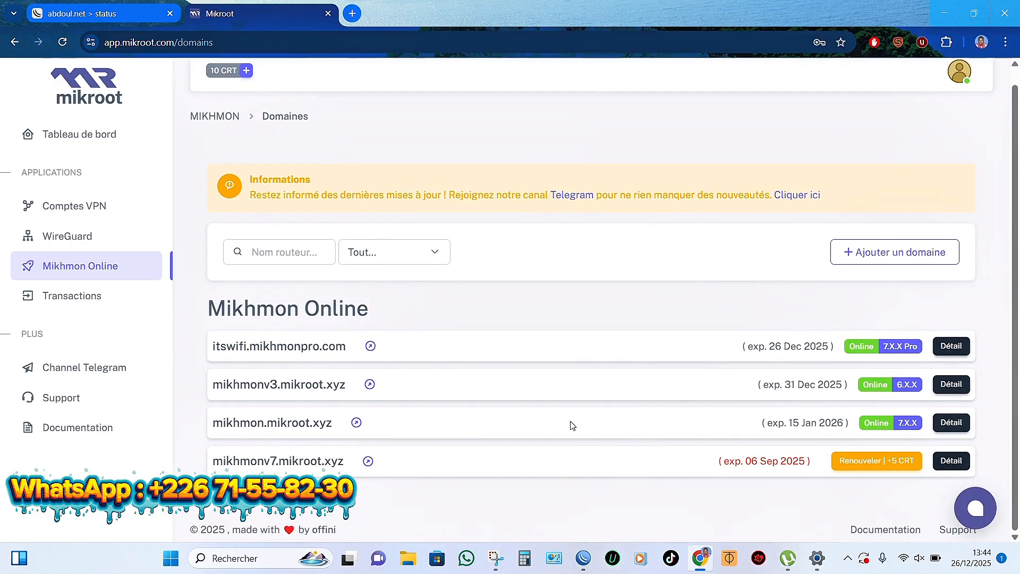
pyautogui.click(356, 424)
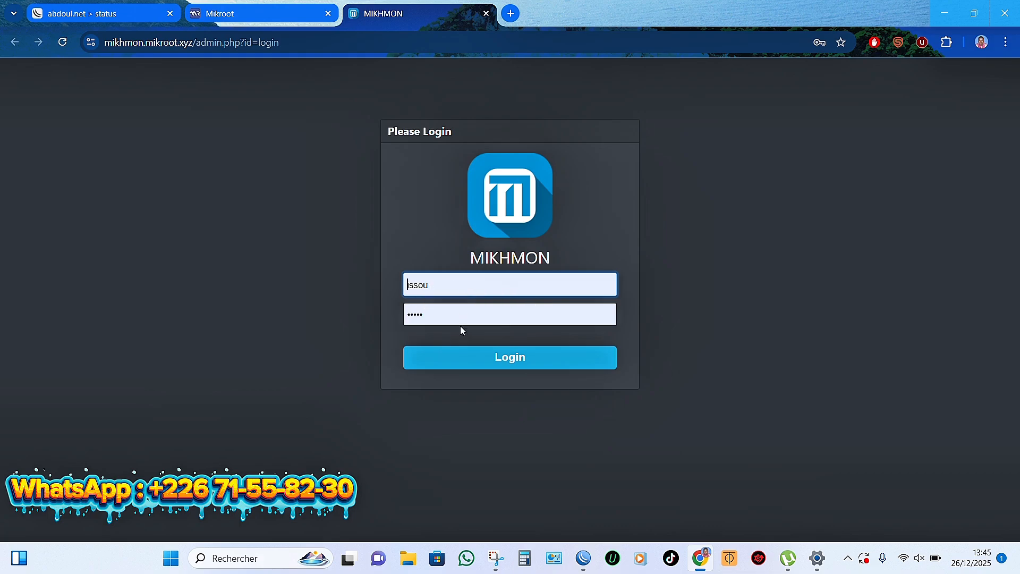
# Step: Log in to Mikhmon and open the LA PAIX WIFI ZONE session from the Router List
pyautogui.click(507, 361)
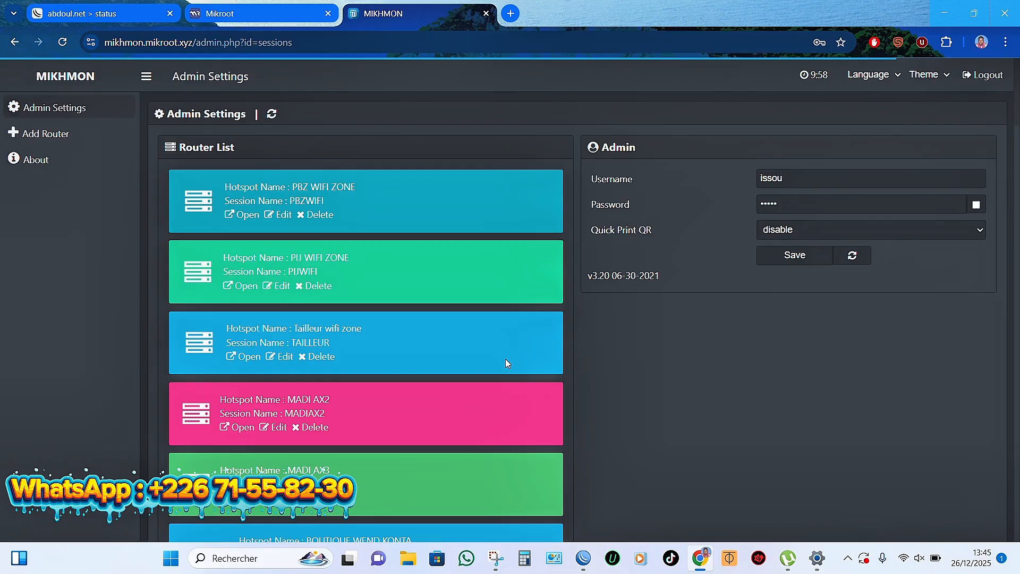
pyautogui.scroll(-13, 506, 360)
pyautogui.scroll(-10, 505, 358)
pyautogui.scroll(-8, 505, 360)
pyautogui.scroll(-10, 505, 364)
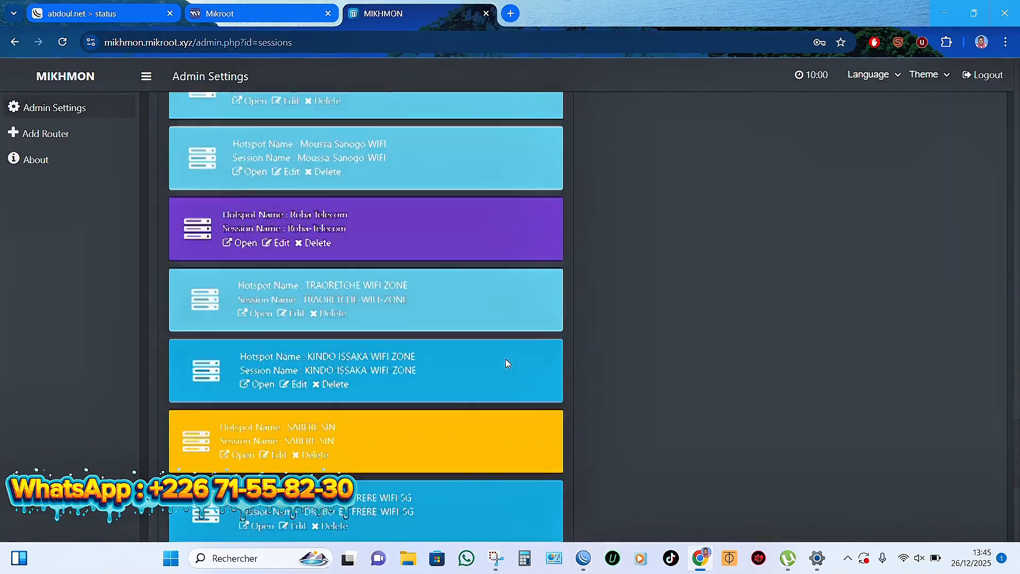
pyautogui.scroll(20, 505, 359)
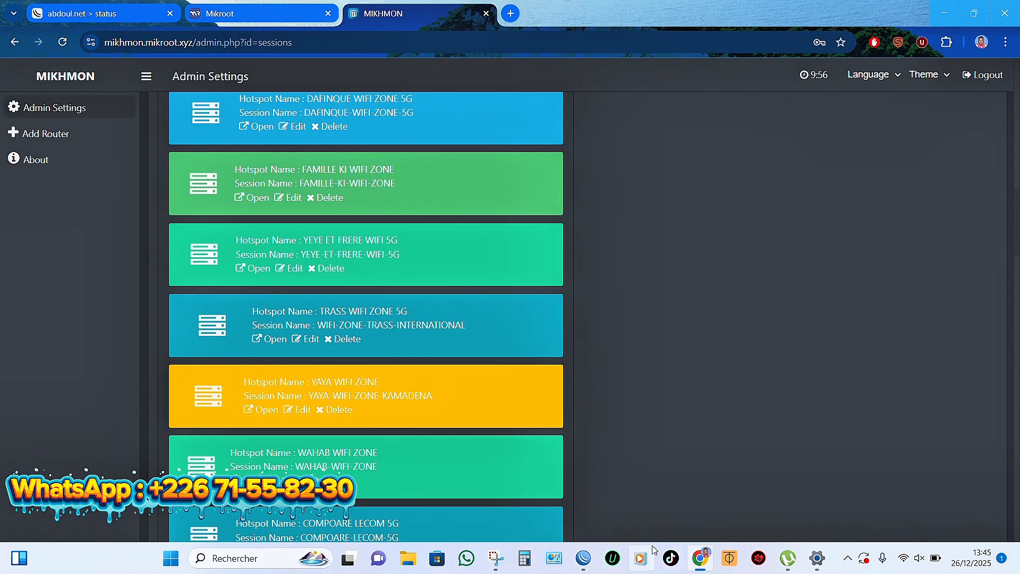
pyautogui.moveTo(708, 566)
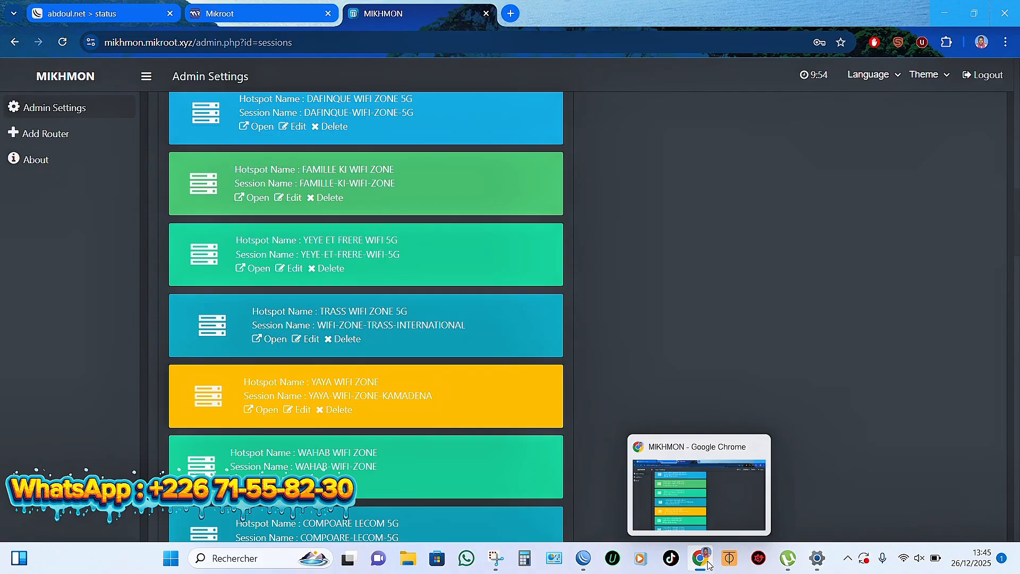
pyautogui.scroll(10, 403, 339)
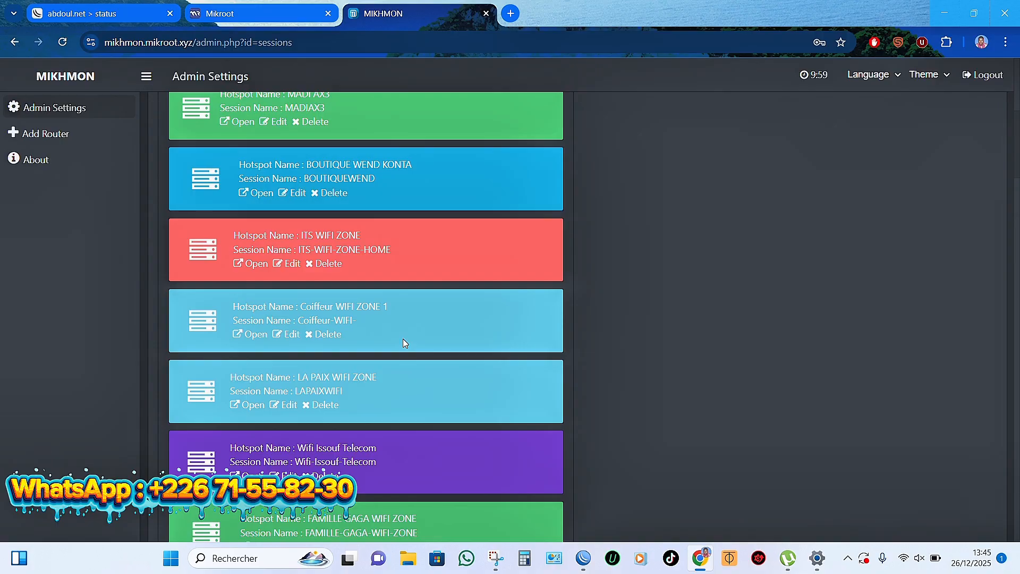
pyautogui.click(248, 409)
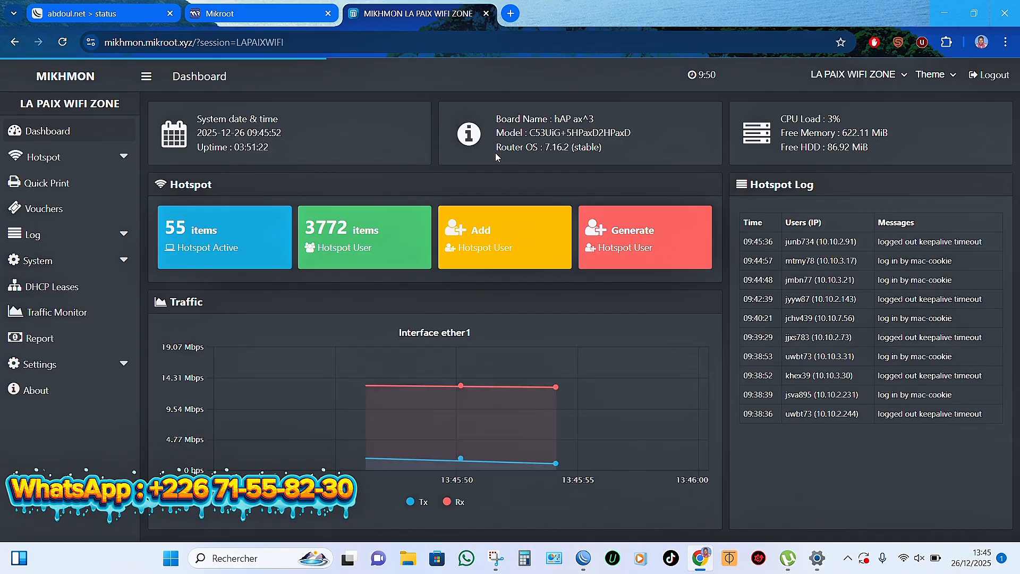
# Step: Reopen mikhmon.mikroot.xyz from Mikroot, log out of LA PAIX WIFI ZONE and log back in
pyautogui.click(275, 15)
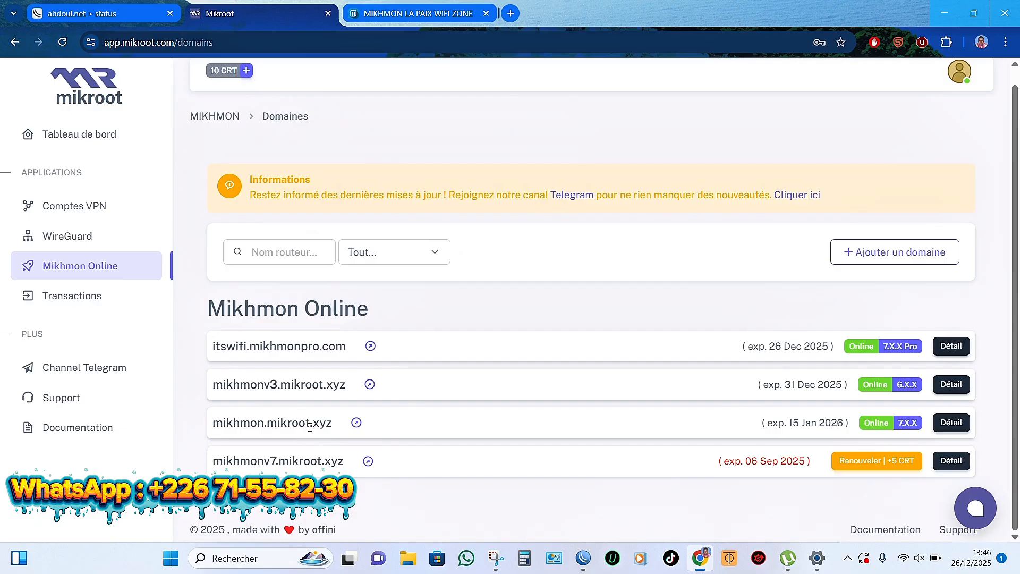
pyautogui.click(357, 423)
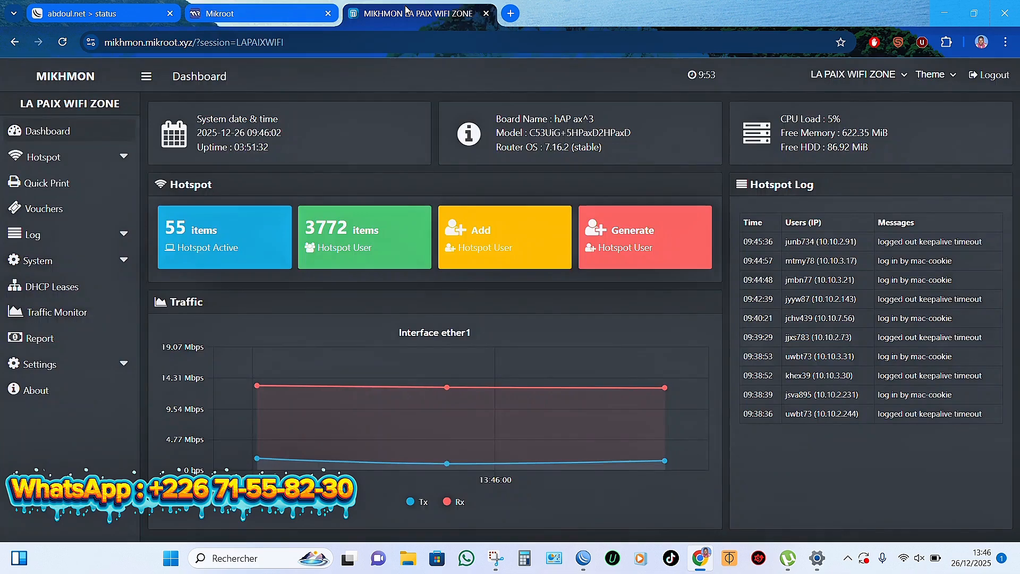
pyautogui.click(994, 74)
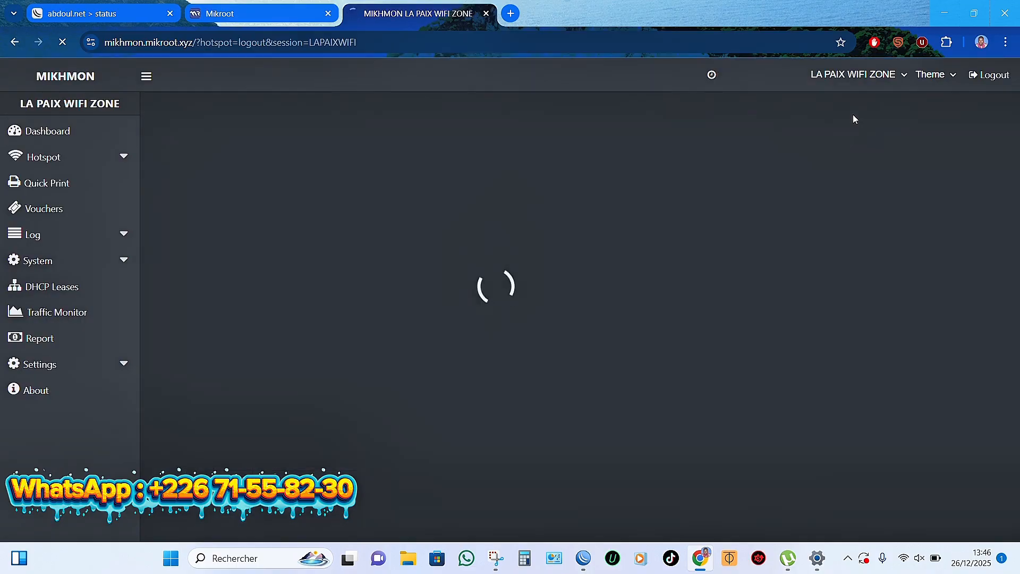
pyautogui.click(519, 357)
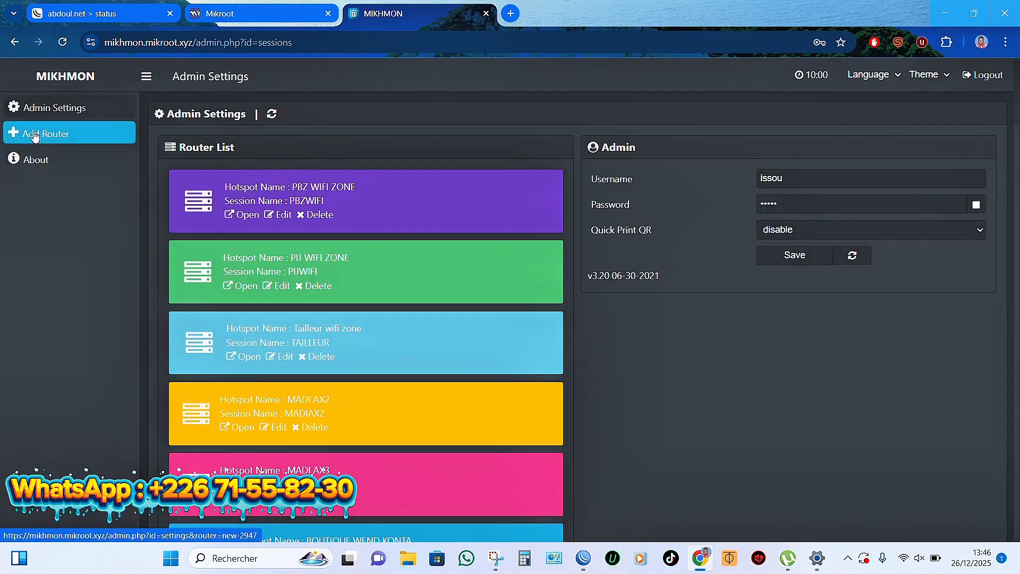
# Step: Add a new router session (new-2947) from the Admin Settings sidebar
pyautogui.click(53, 136)
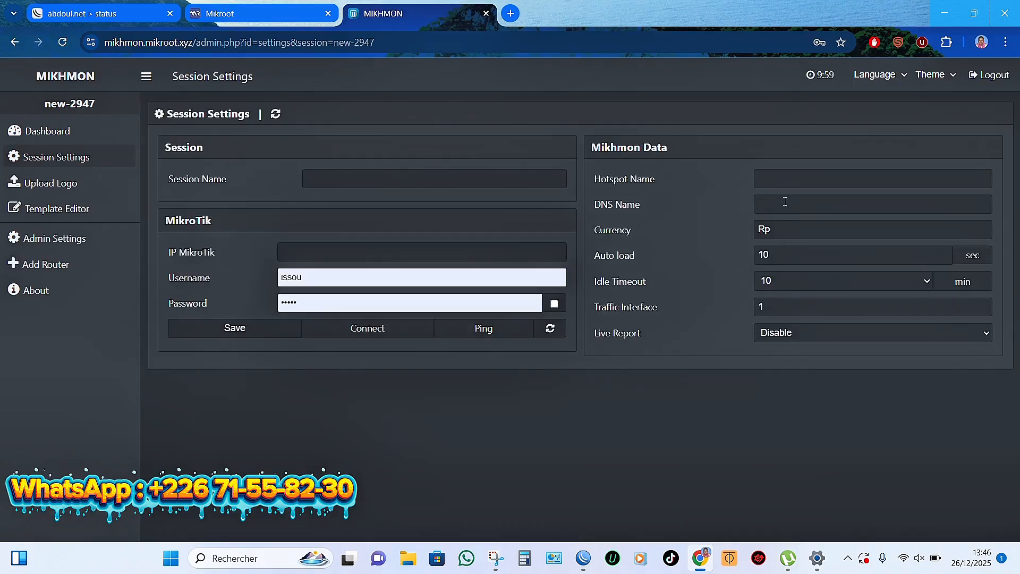
# Step: Set Hotspot Name to the copied WiFi zone name, DNS Name abdoul.net and currency FCFA
pyautogui.click(790, 180)
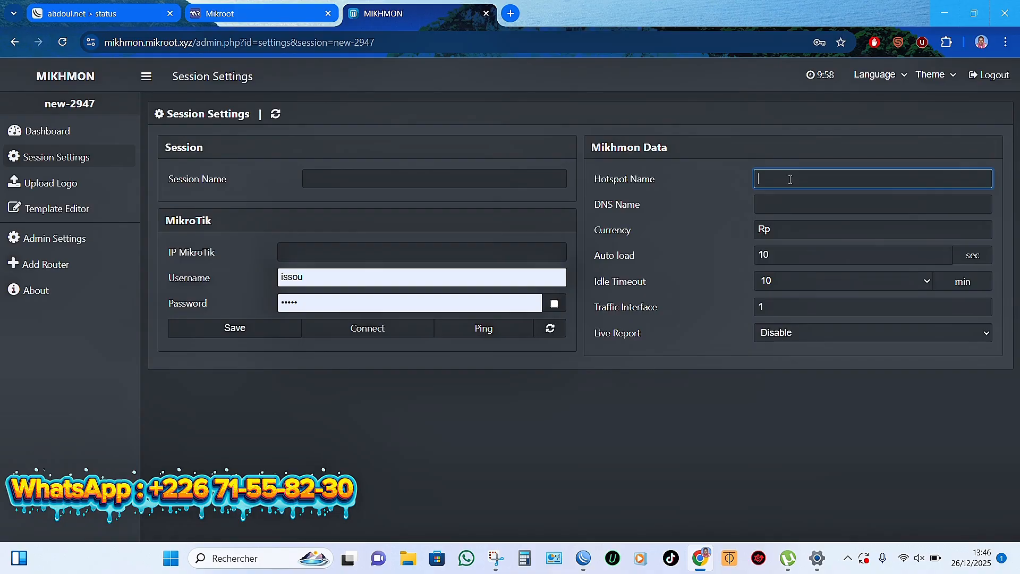
pyautogui.press('super+v')
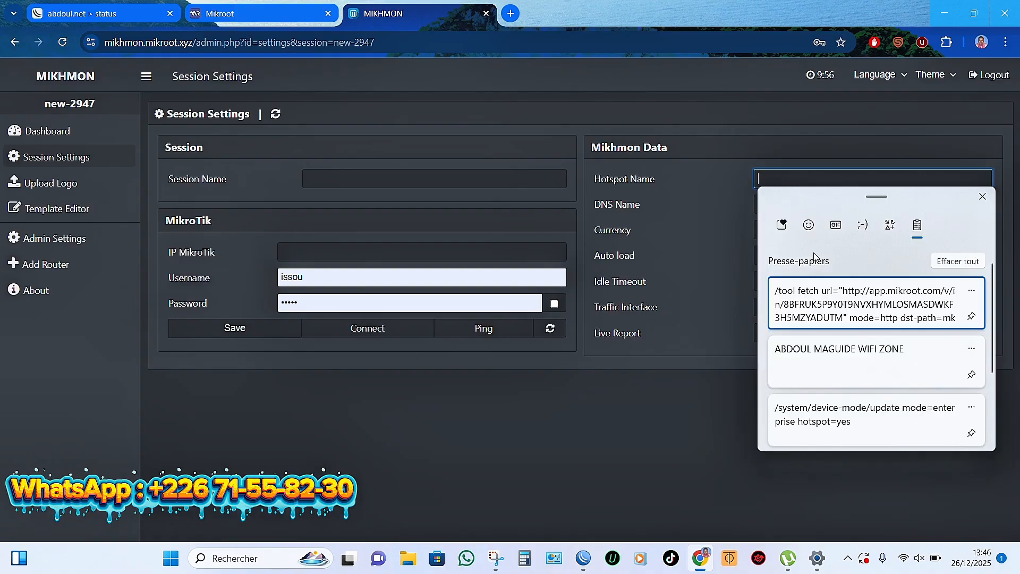
pyautogui.click(845, 361)
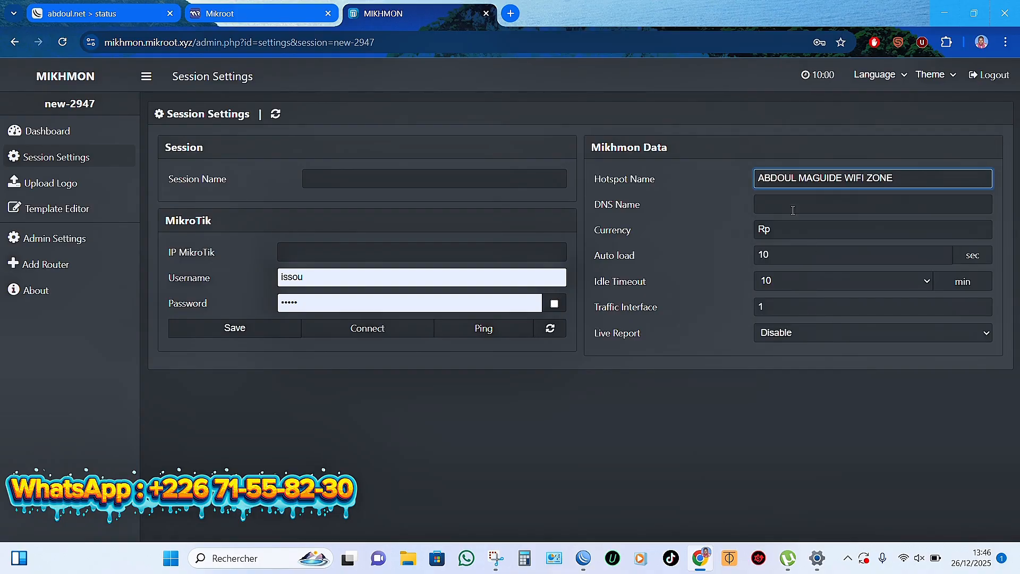
pyautogui.click(788, 205)
pyautogui.write('abdou')
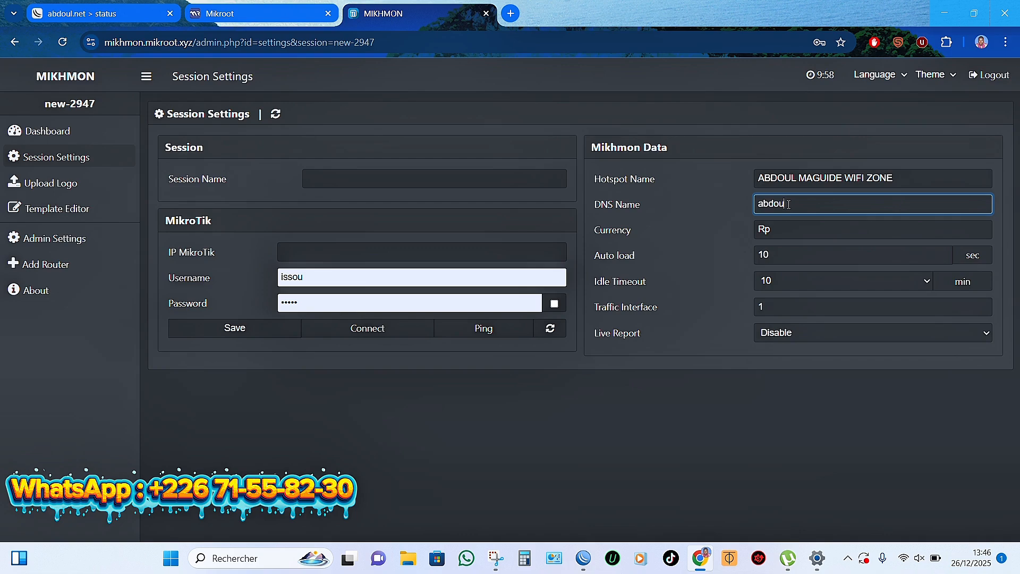
pyautogui.write('l.net')
pyautogui.click(784, 232)
pyautogui.press('BackSpace')
pyautogui.press('BackSpace')
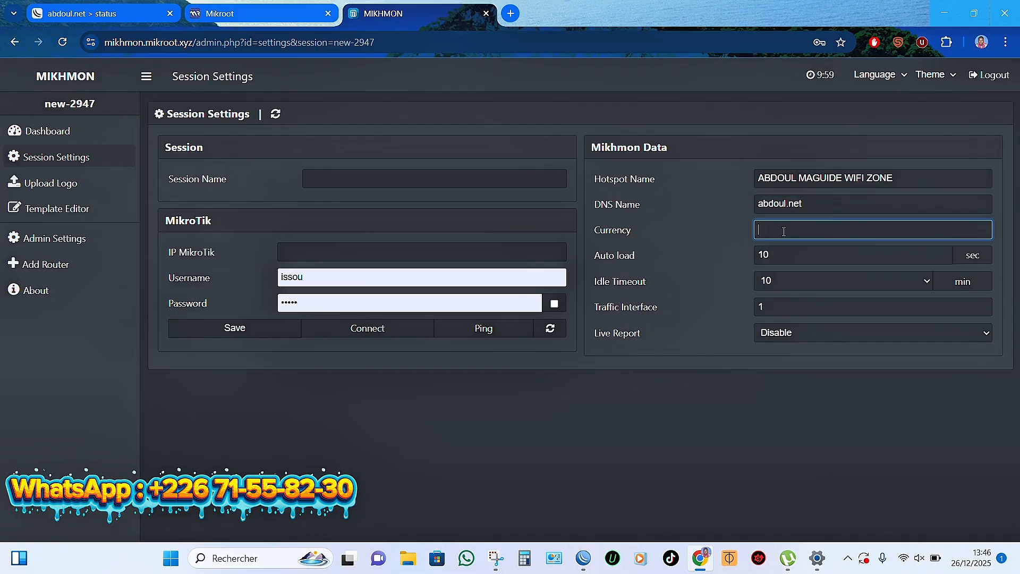
pyautogui.write('FCFA')
# Step: Paste the WiFi zone name as Session Name and trim its ending
pyautogui.click(356, 170)
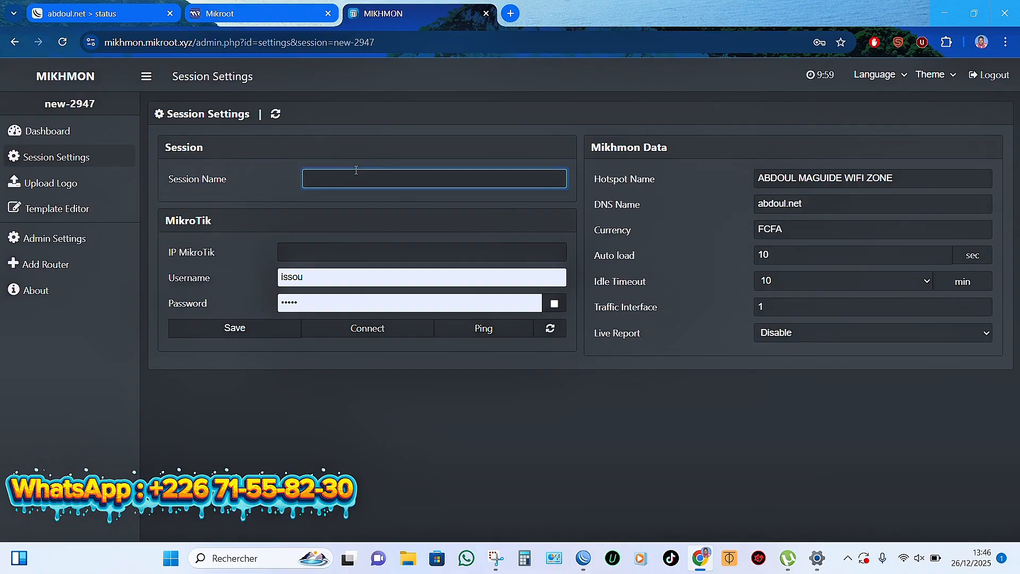
pyautogui.press('super+v')
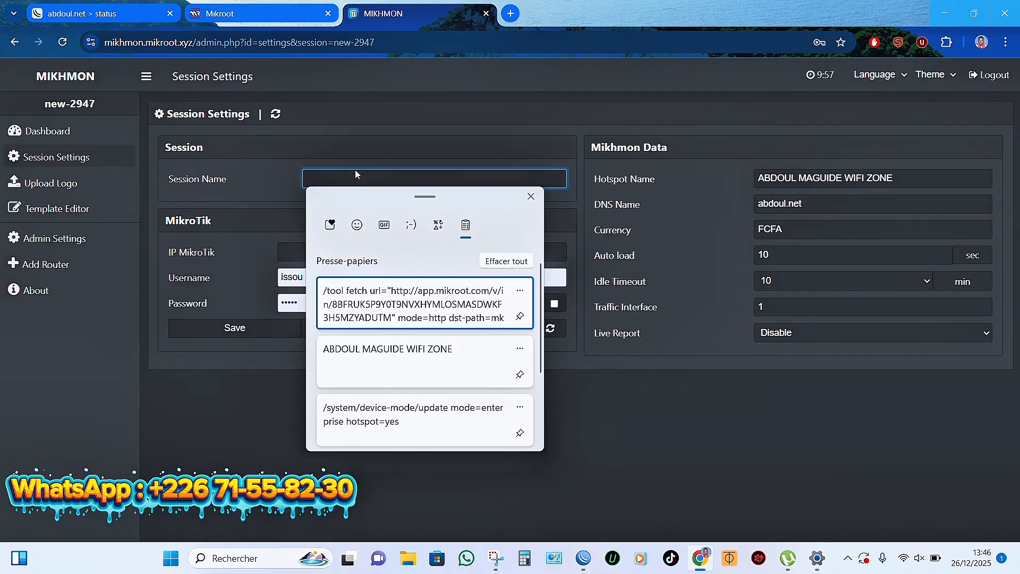
pyautogui.click(392, 374)
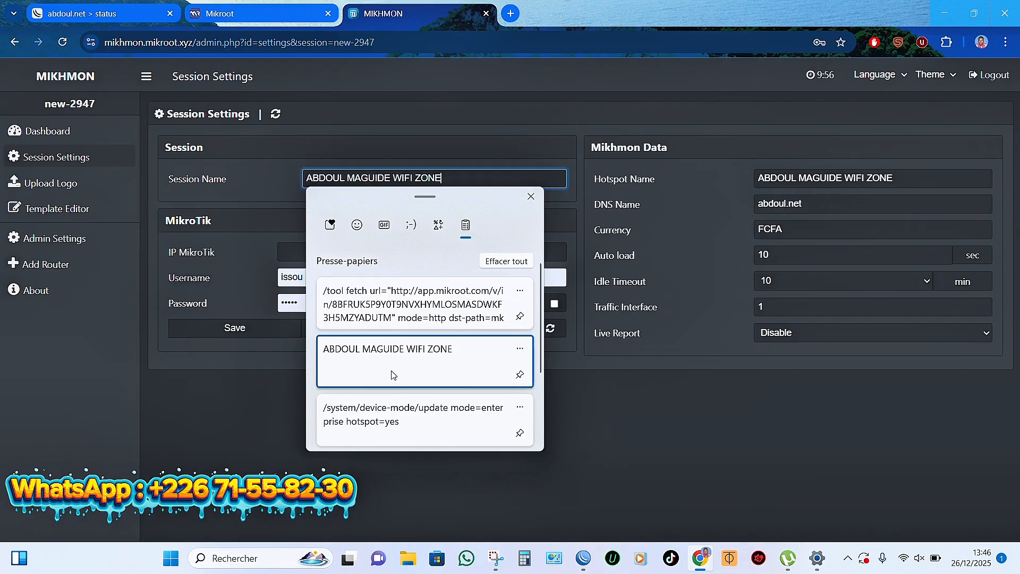
pyautogui.press('BackSpace')
pyautogui.press('BackSpace')
pyautogui.press('BackSpace')
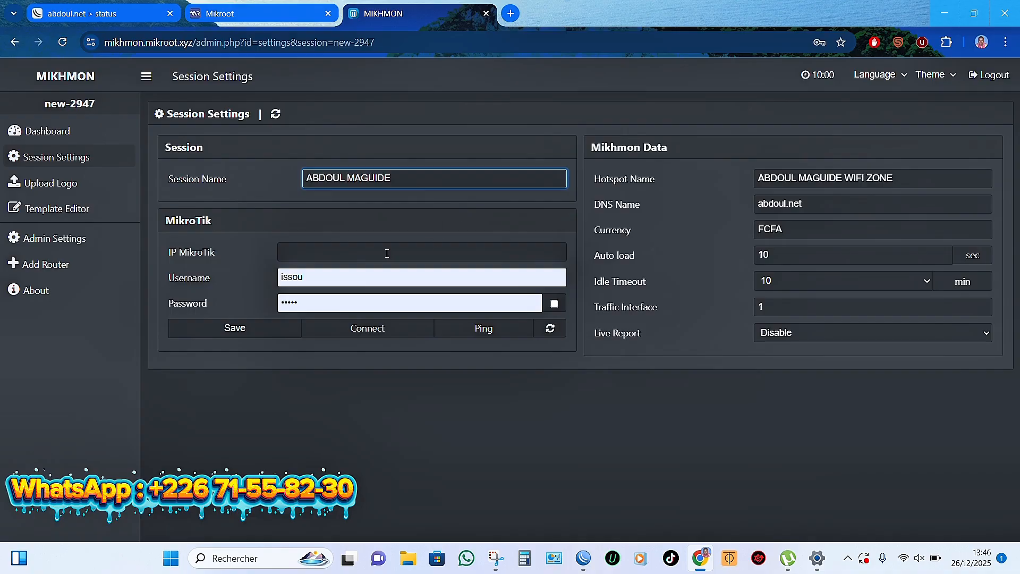
pyautogui.click(340, 247)
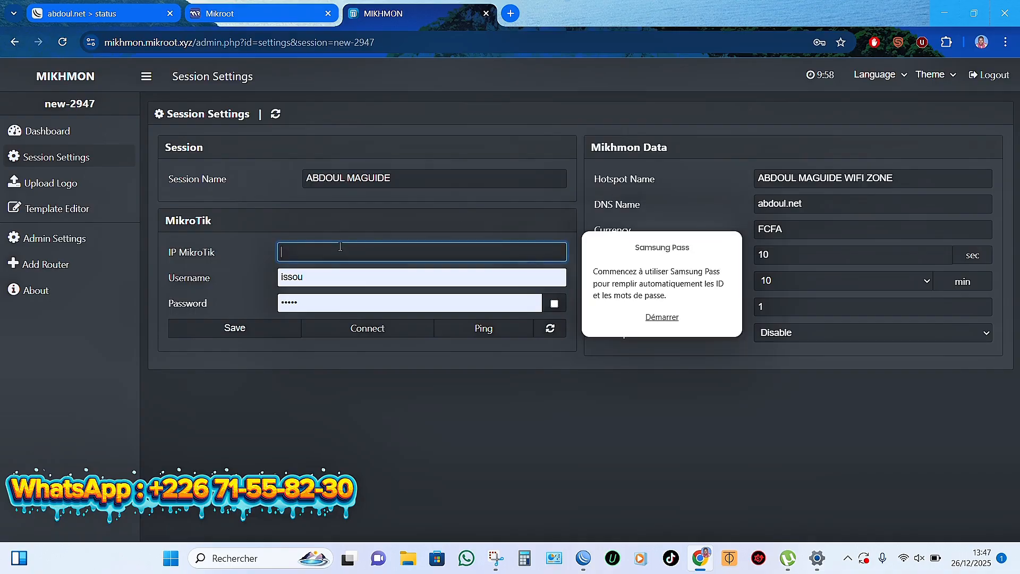
# Step: Copy the first router's api-mikhmon address v12.mikroot.com:55507 from Mikroot's VPN accounts, then return to Mikhmon
pyautogui.click(271, 11)
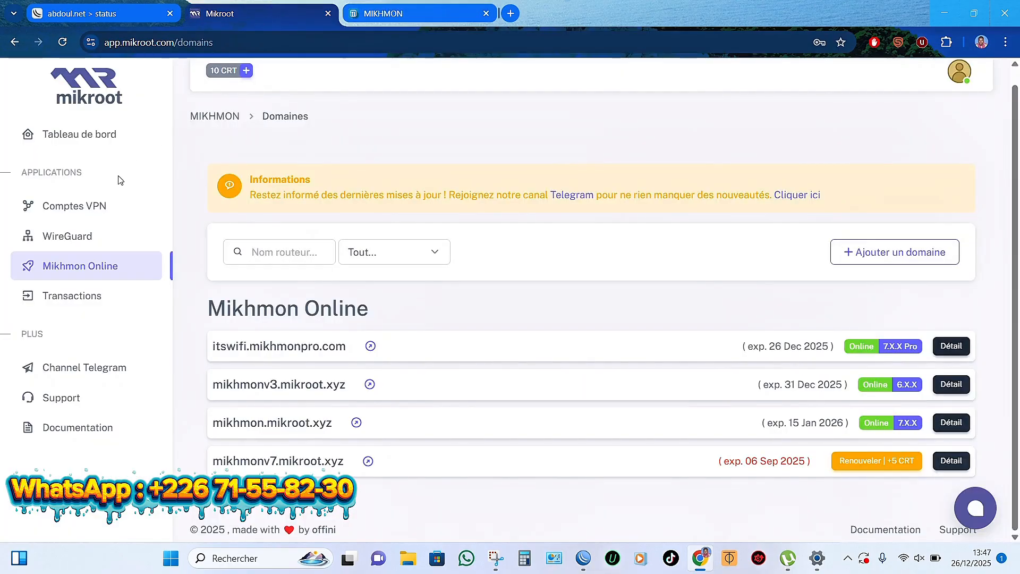
pyautogui.click(79, 211)
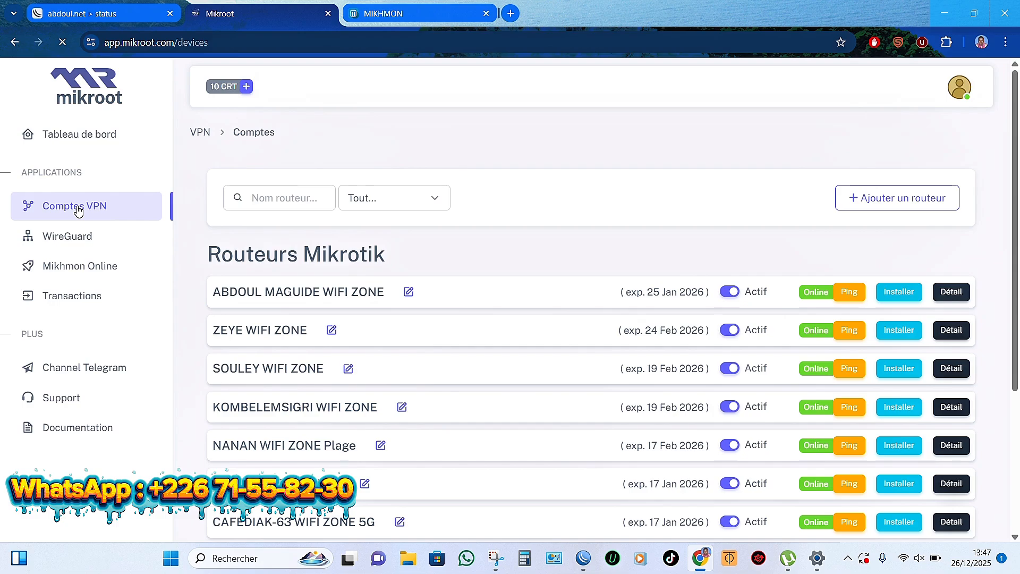
pyautogui.click(951, 292)
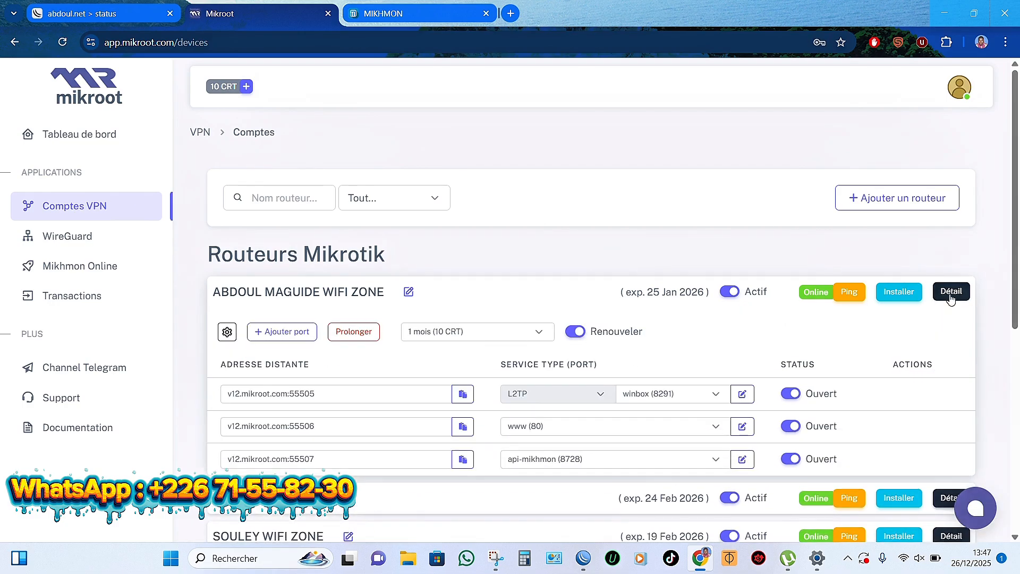
pyautogui.scroll(-2, 691, 348)
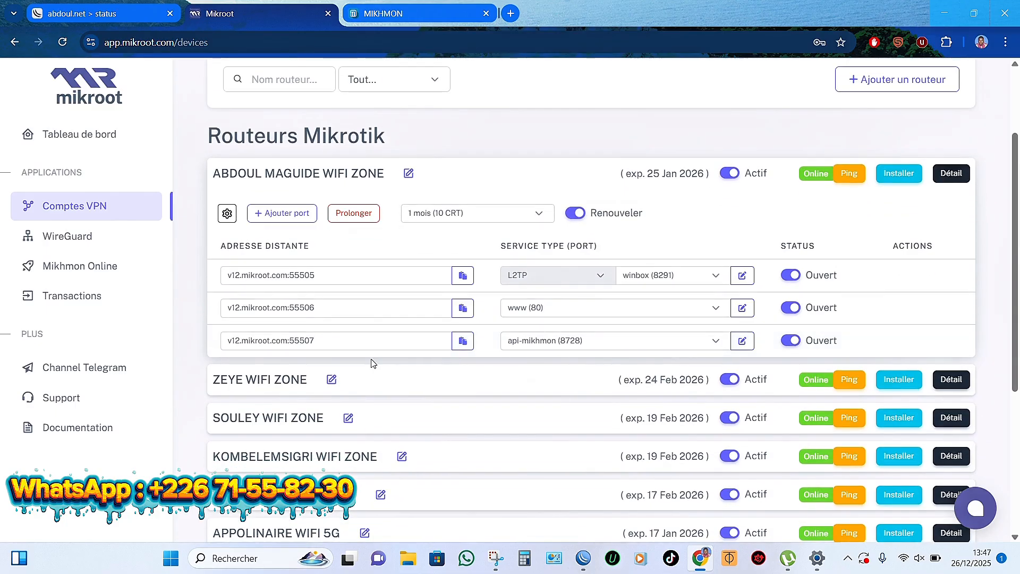
pyautogui.click(463, 341)
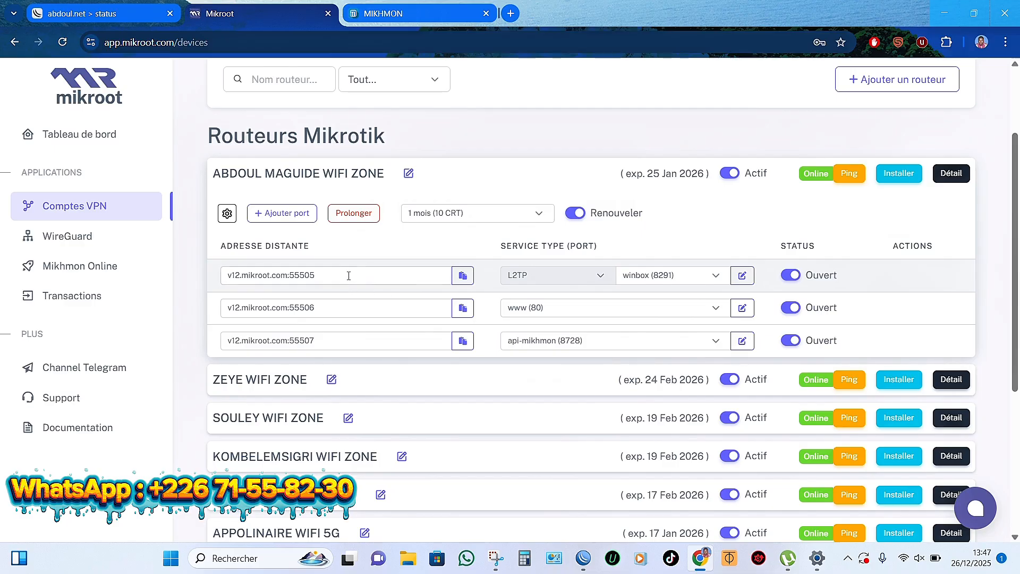
pyautogui.click(463, 340)
pyautogui.click(462, 342)
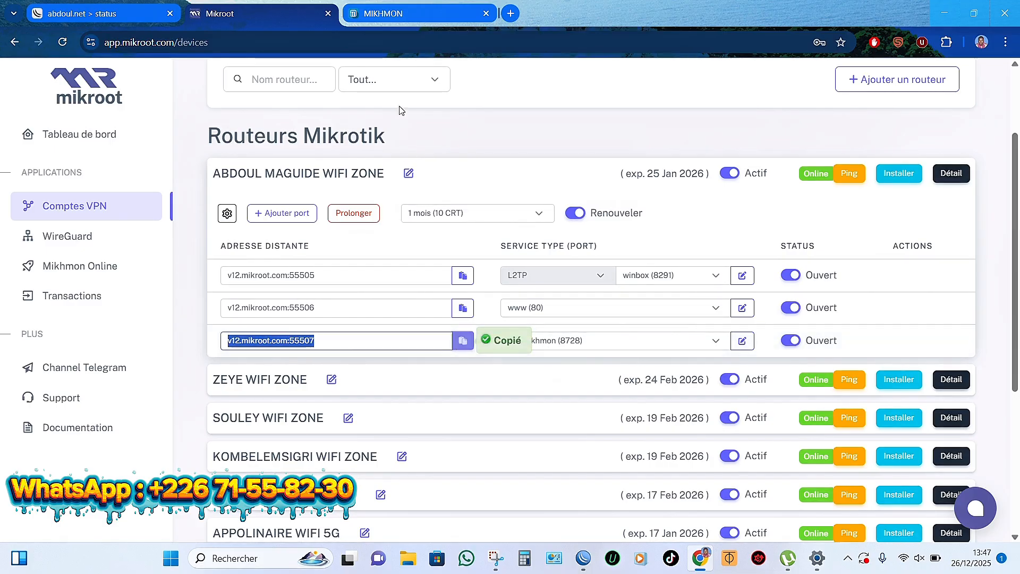
pyautogui.click(381, 15)
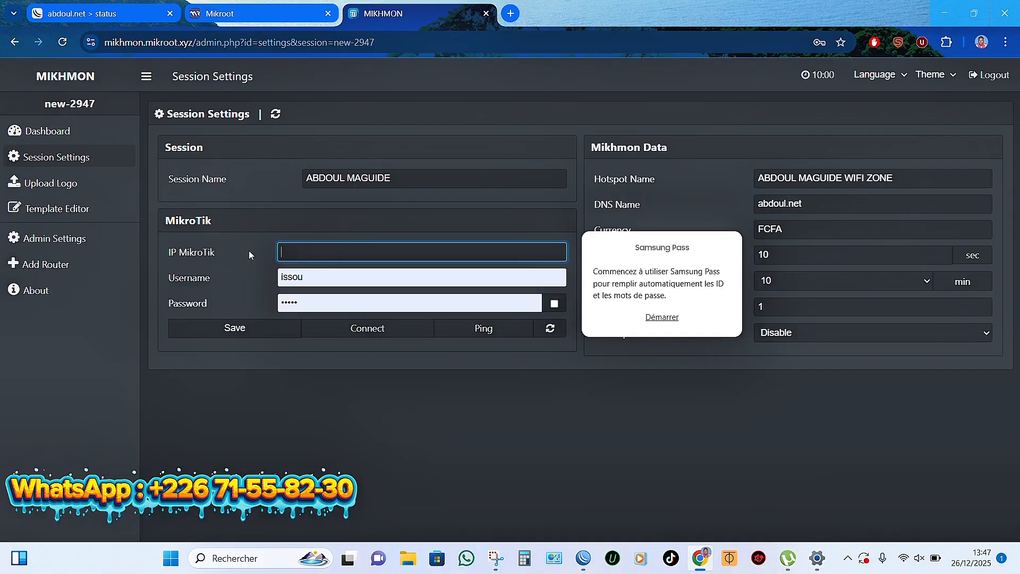
# Step: Enter IP v12.mikroot.com:55507, username admin and the router password, then save the session
pyautogui.hotkey('ctrl', 'v')
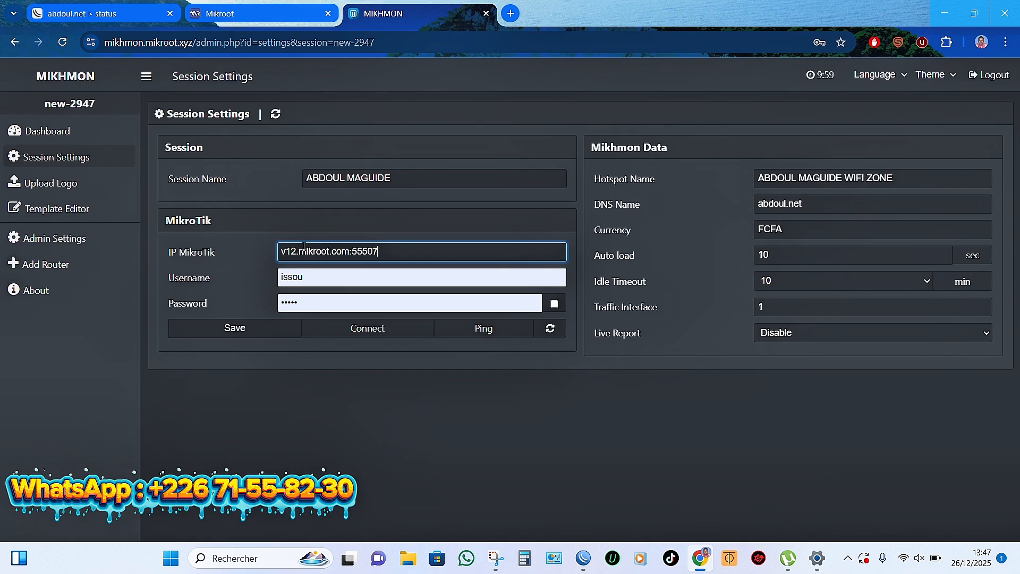
pyautogui.click(315, 280)
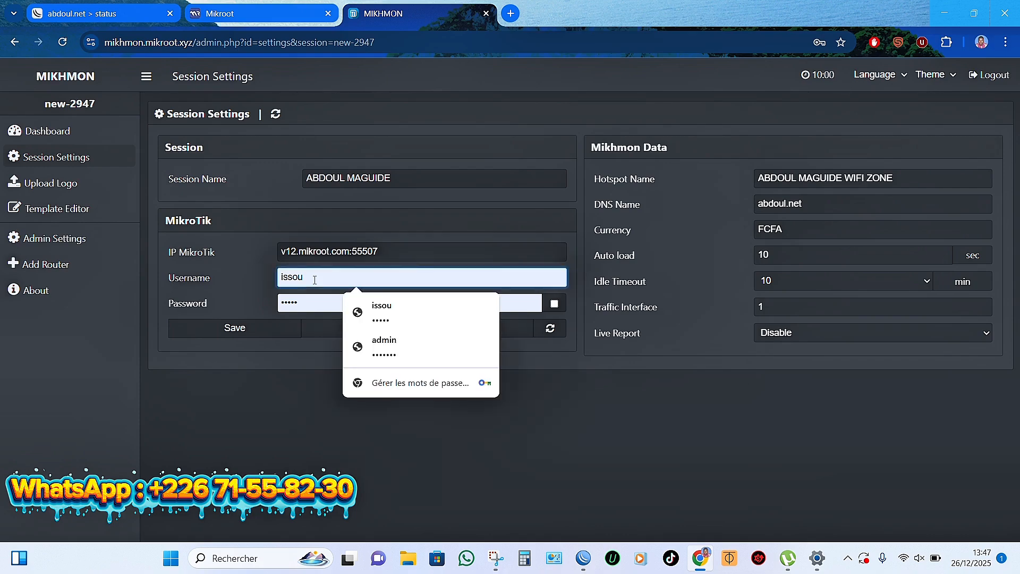
pyautogui.press('BackSpace')
pyautogui.press('BackSpace')
pyautogui.press('BackSpace')
pyautogui.press('BackSpace')
pyautogui.press('BackSpace')
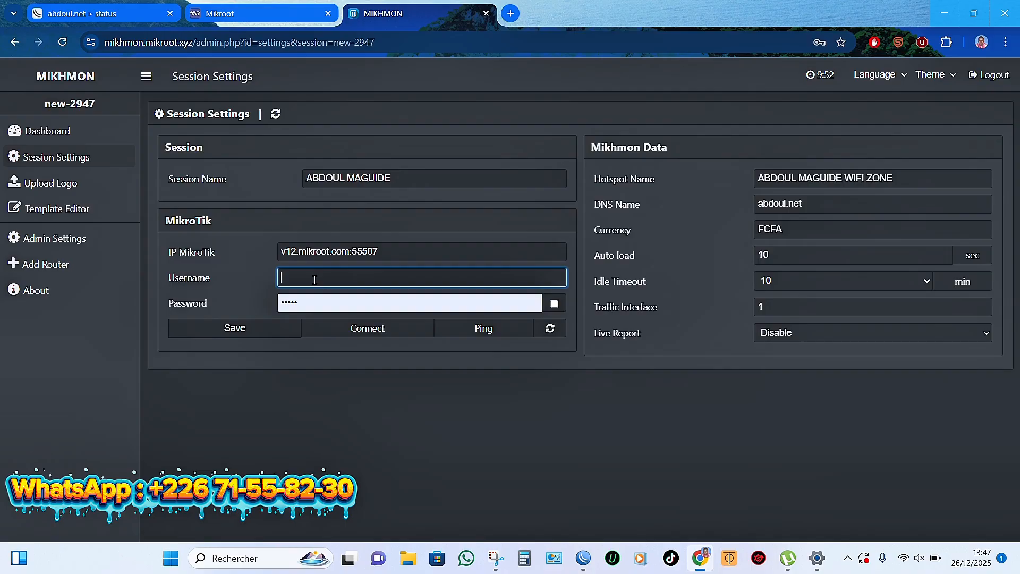
pyautogui.write('ad')
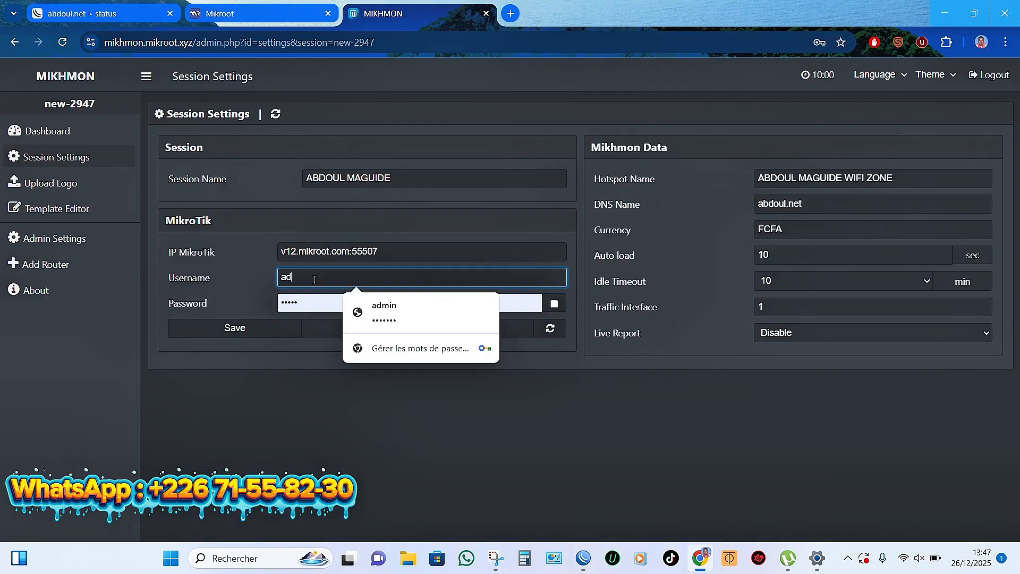
pyautogui.write('min')
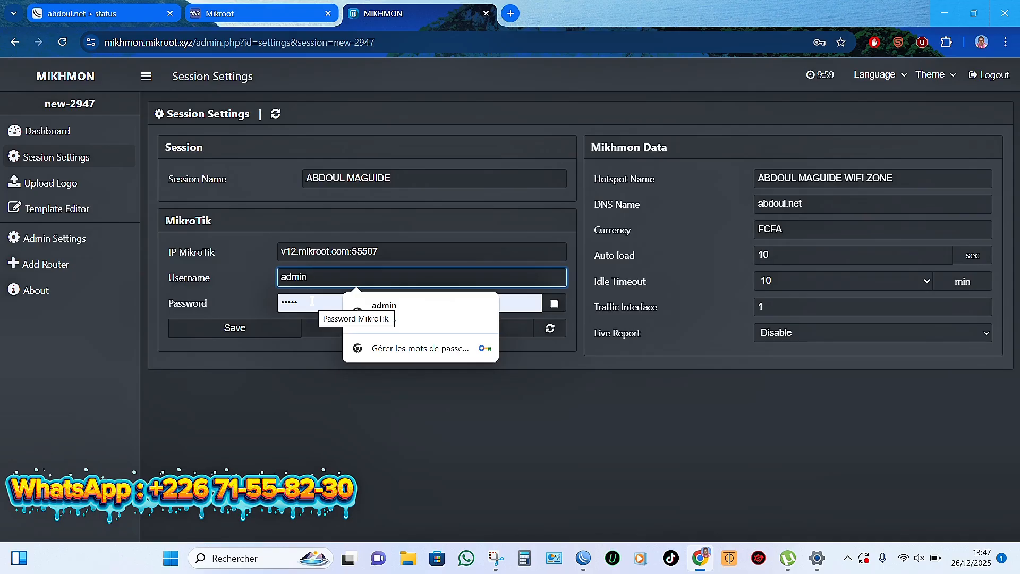
pyautogui.click(312, 301)
pyautogui.press('BackSpace')
pyautogui.press('BackSpace')
pyautogui.press('BackSpace')
pyautogui.press('BackSpace')
pyautogui.press('BackSpace')
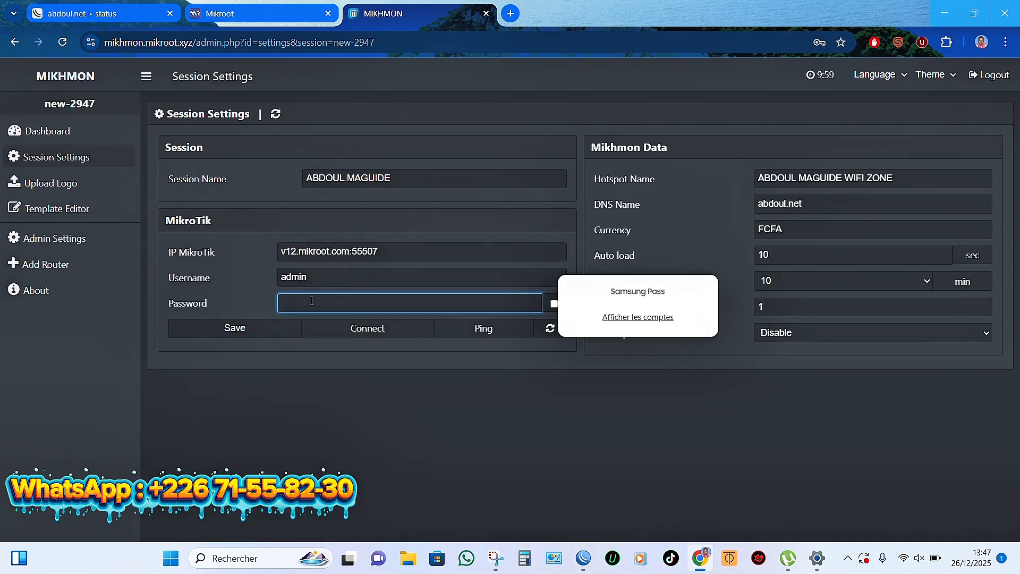
pyautogui.write('****')
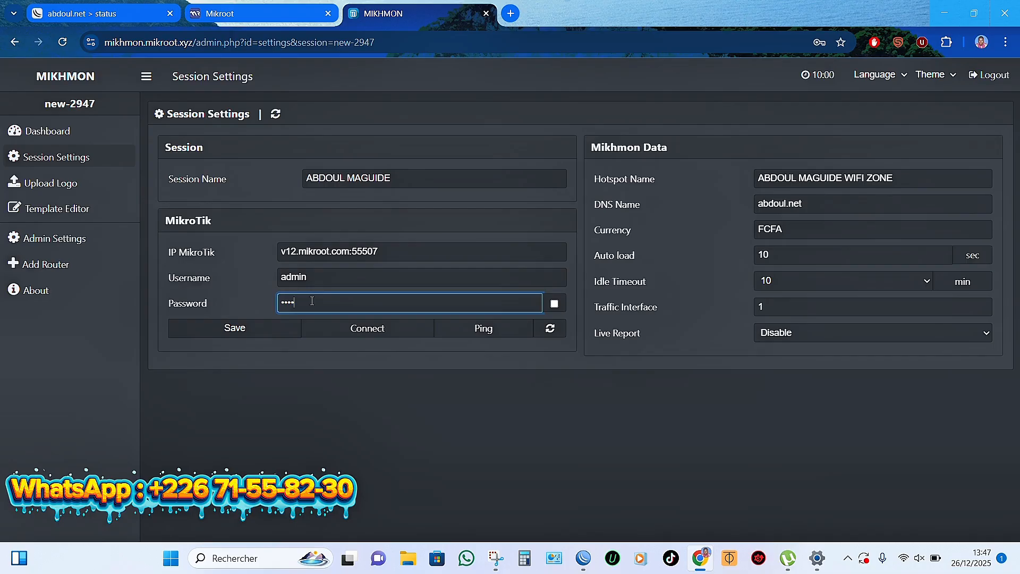
pyautogui.write('*****')
pyautogui.click(234, 330)
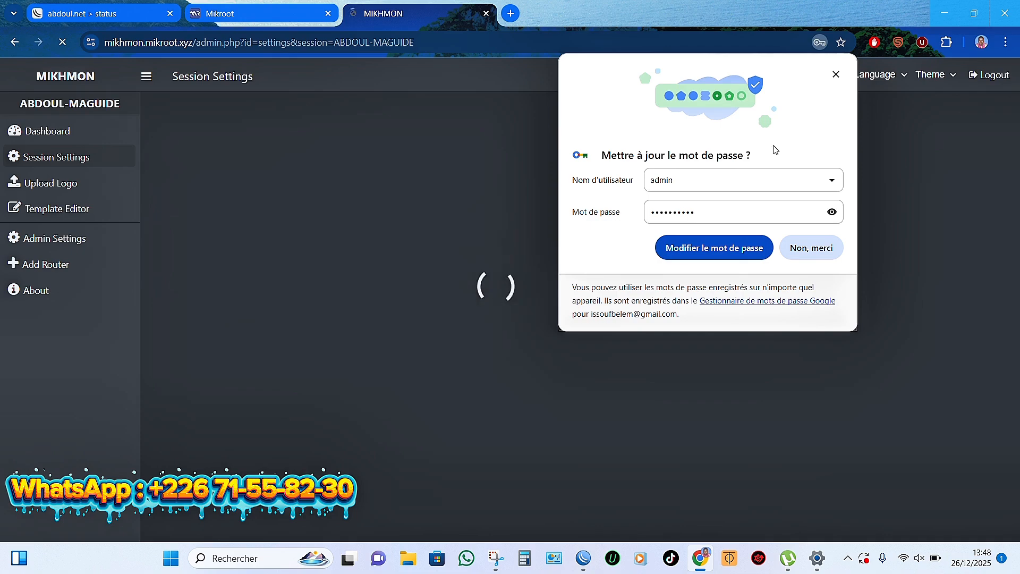
# Step: Decline saving the password, ping the hAP ax^2 router, then connect to open its hotspot dashboard
pyautogui.click(811, 248)
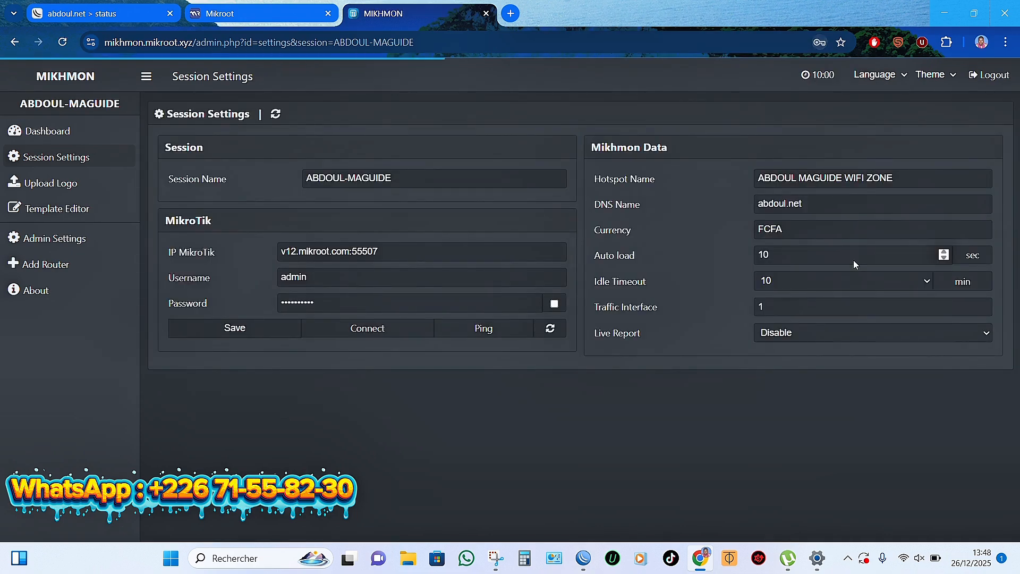
pyautogui.click(481, 329)
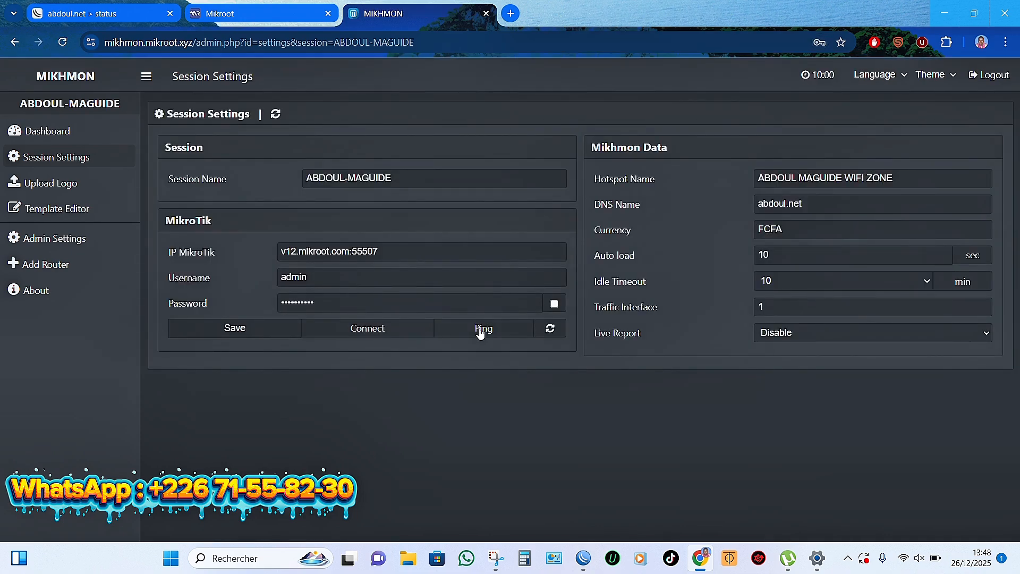
pyautogui.click(370, 329)
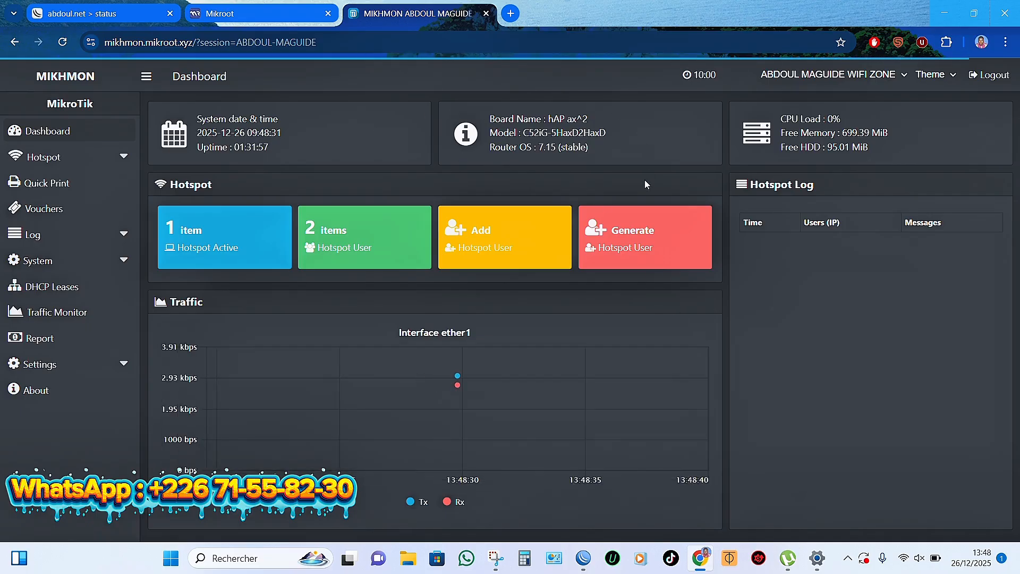
pyautogui.moveTo(370, 412)
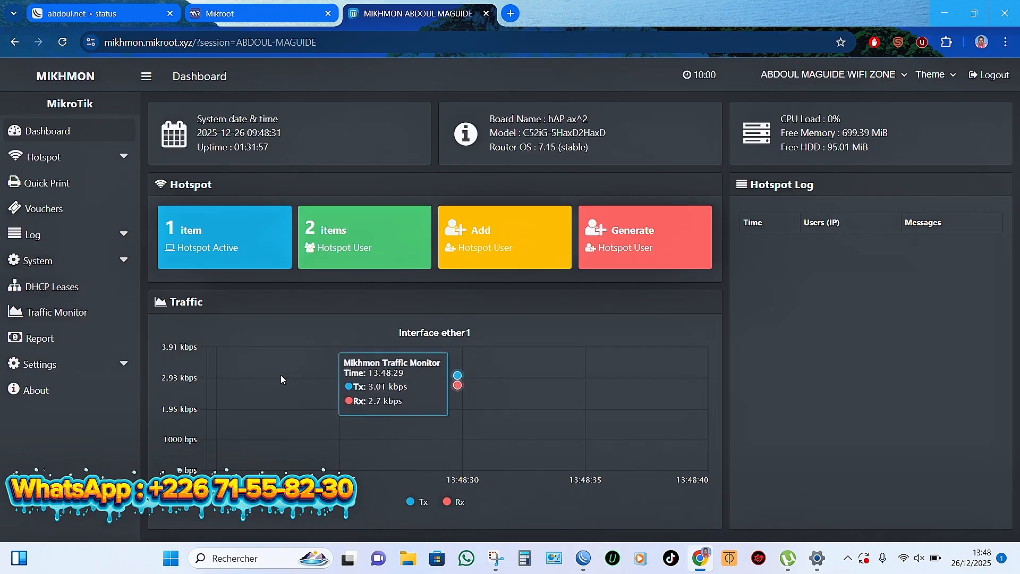